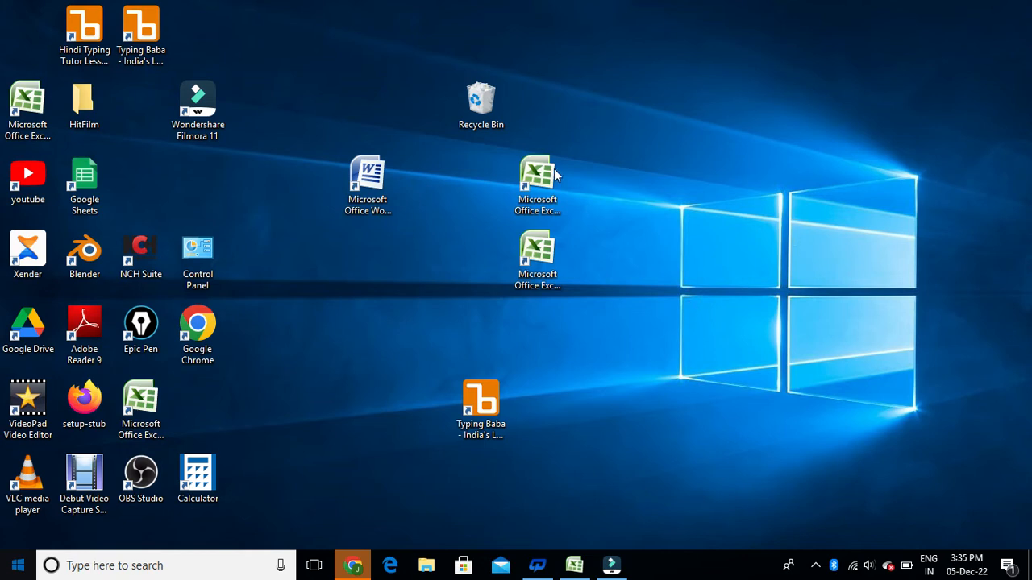
Launch Microsoft Excel from the desktop and maximize the blank workbook's window
double_click(539, 269)
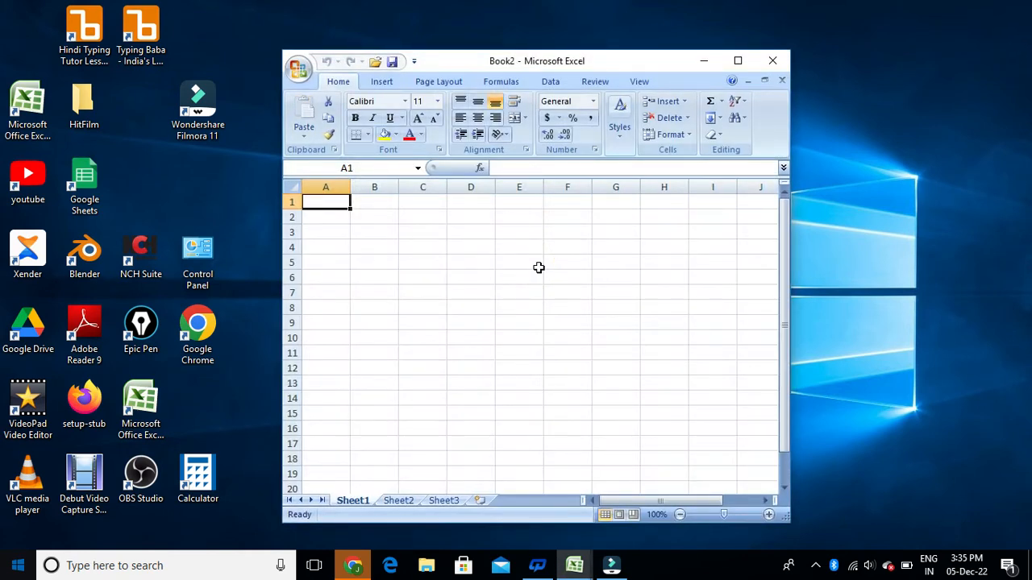
click(740, 62)
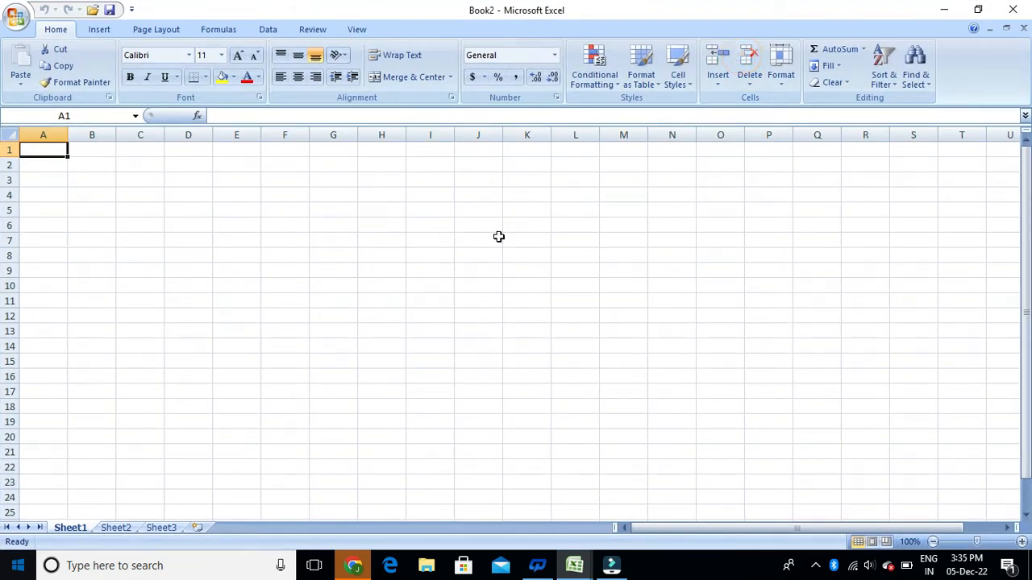
scroll(498, 237, up, 7)
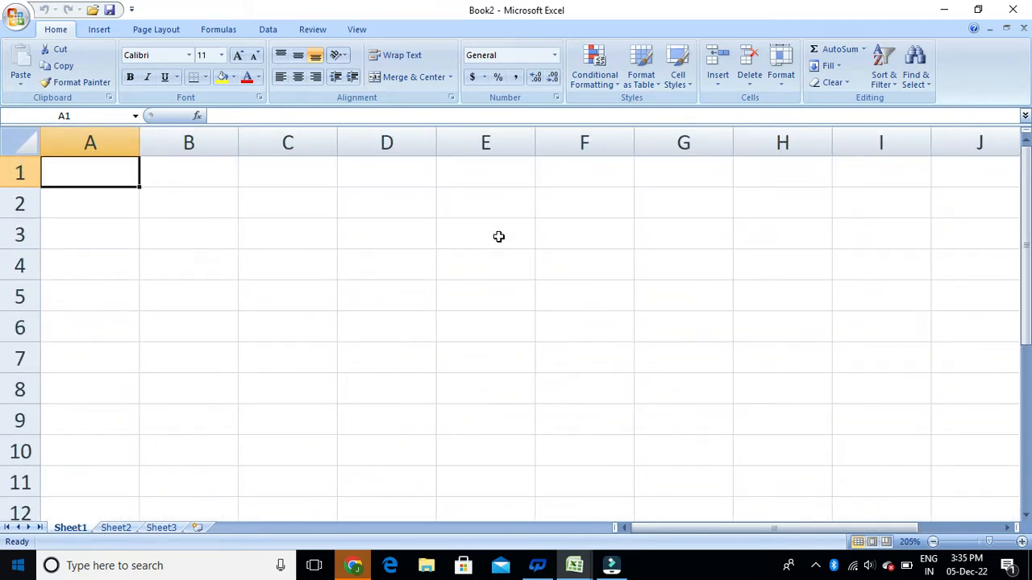
Select individual cells A3, A1, D2, C2 and B2 one after another on Sheet1
key(Down)
key(Down)
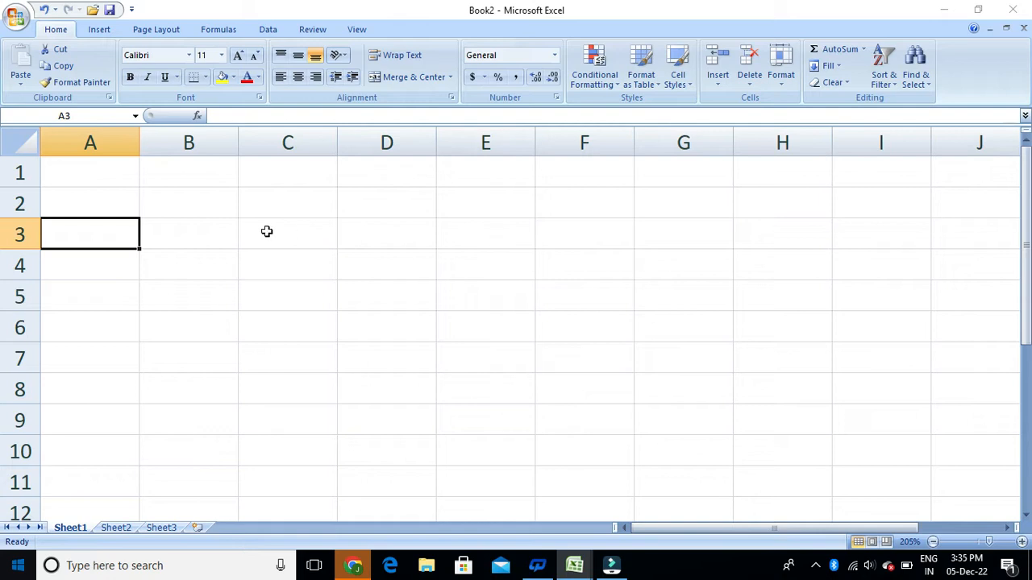
click(120, 178)
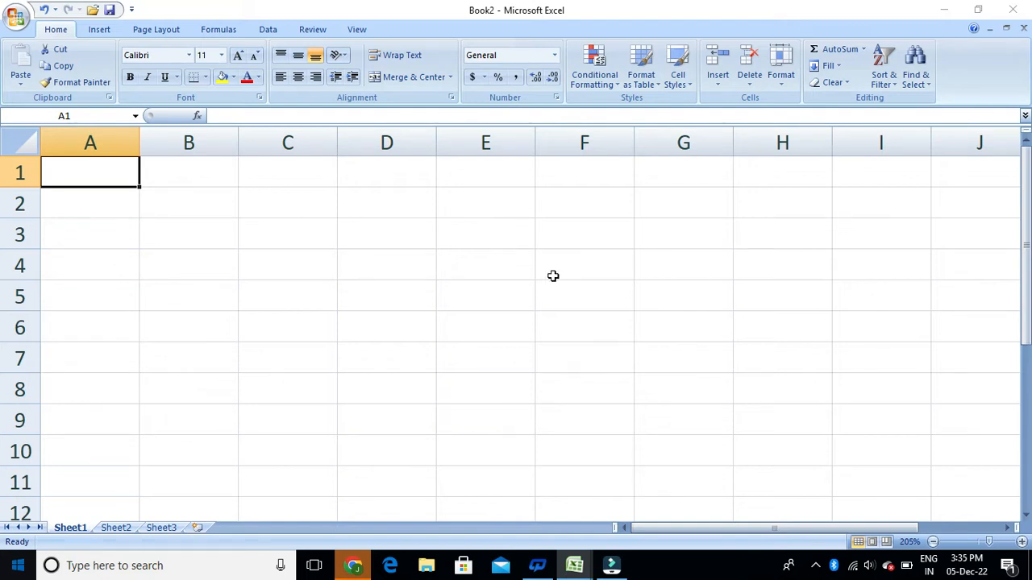
double_click(389, 201)
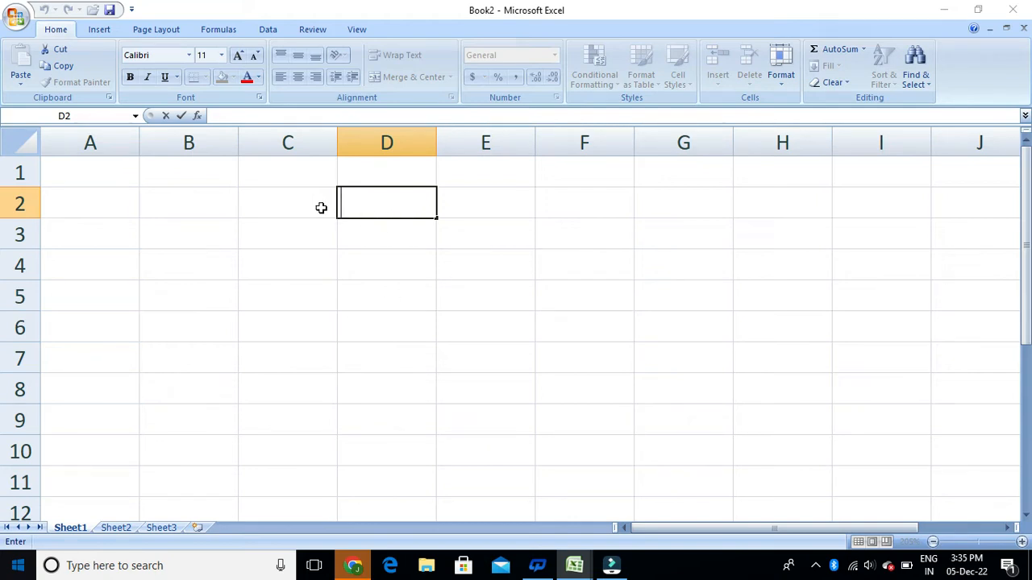
click(321, 208)
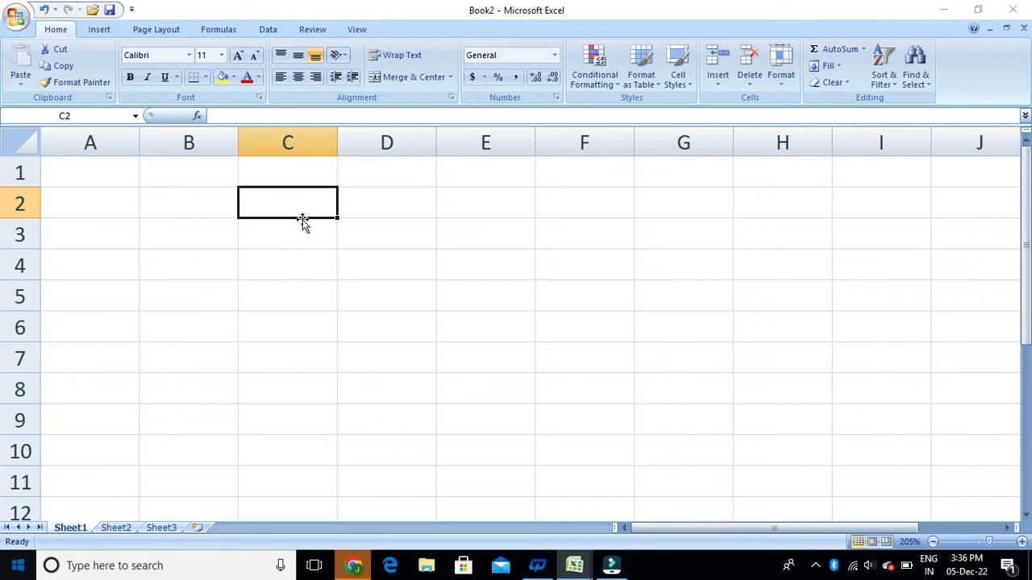
click(173, 202)
click(173, 203)
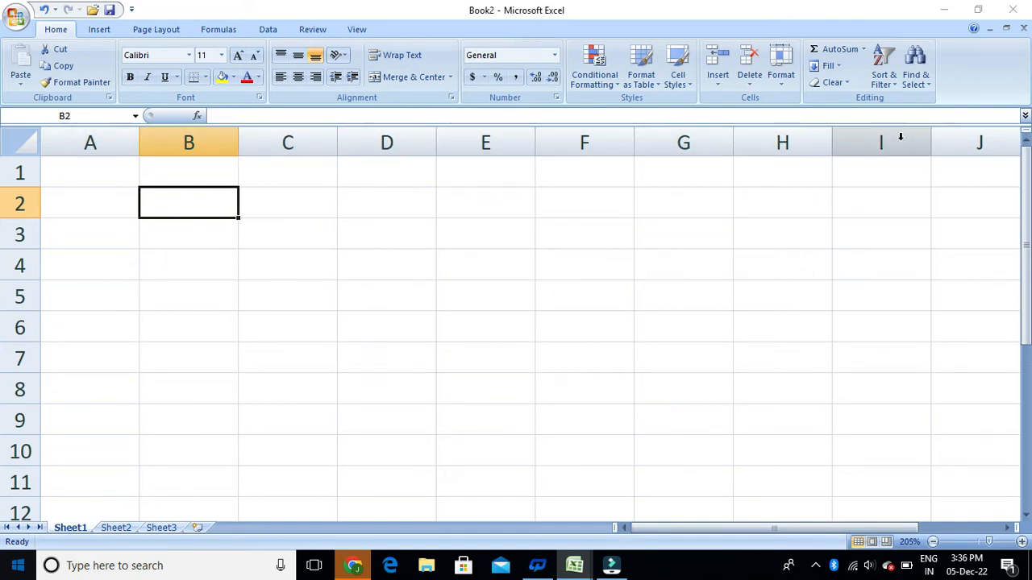
Select entire columns B, C and B again, and examine how far column B extends down the sheet
click(217, 143)
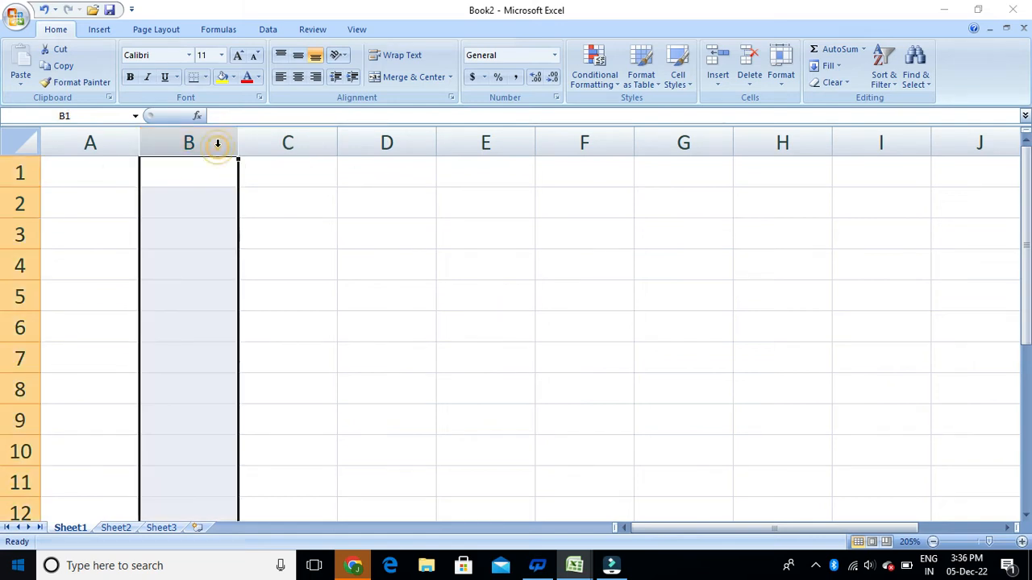
click(286, 143)
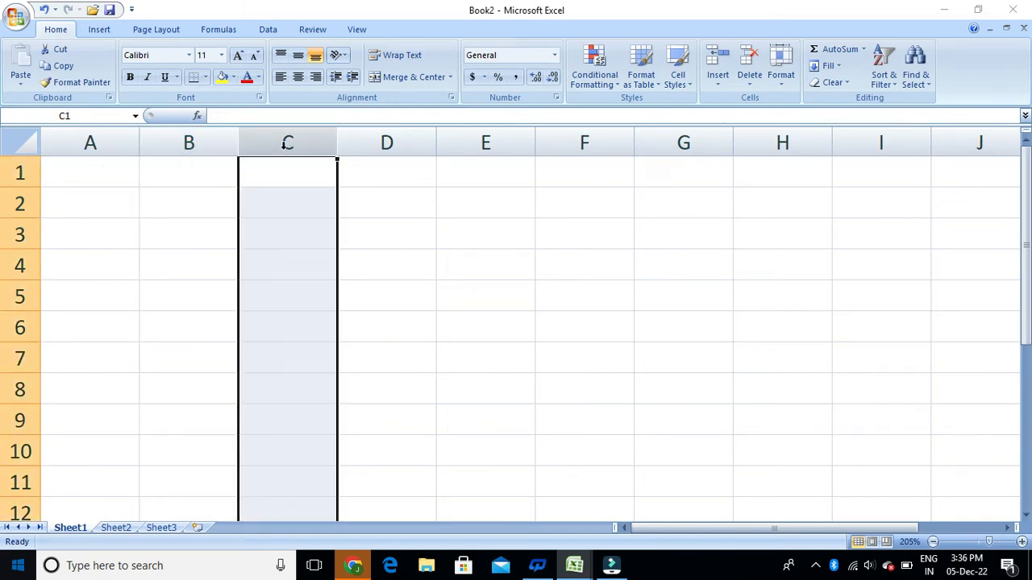
click(202, 145)
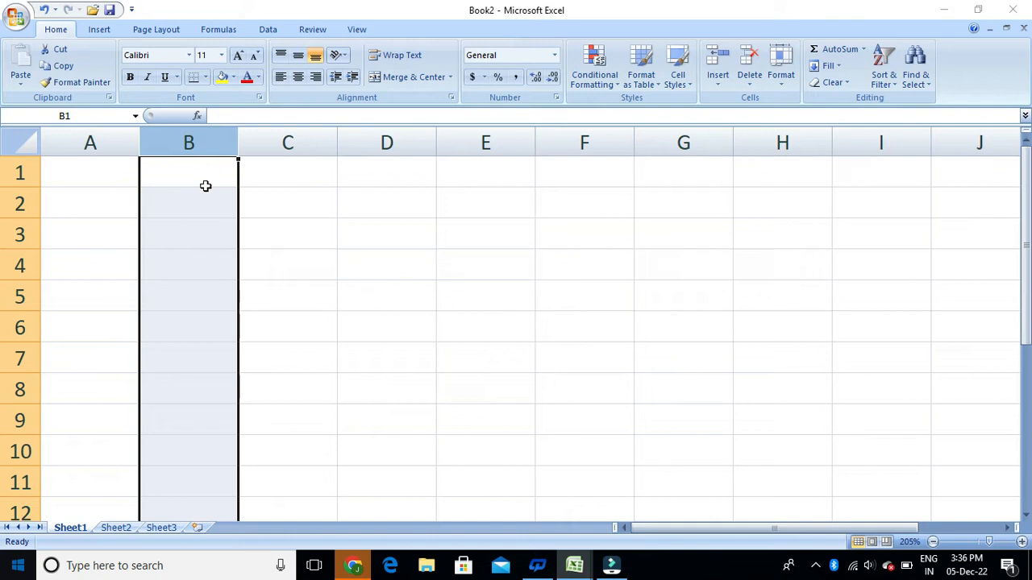
scroll(178, 405, down, 2)
scroll(179, 404, down, 9)
scroll(179, 403, up, 11)
Select entire columns D, F and E in turn, and examine column E down past the first rows
click(367, 140)
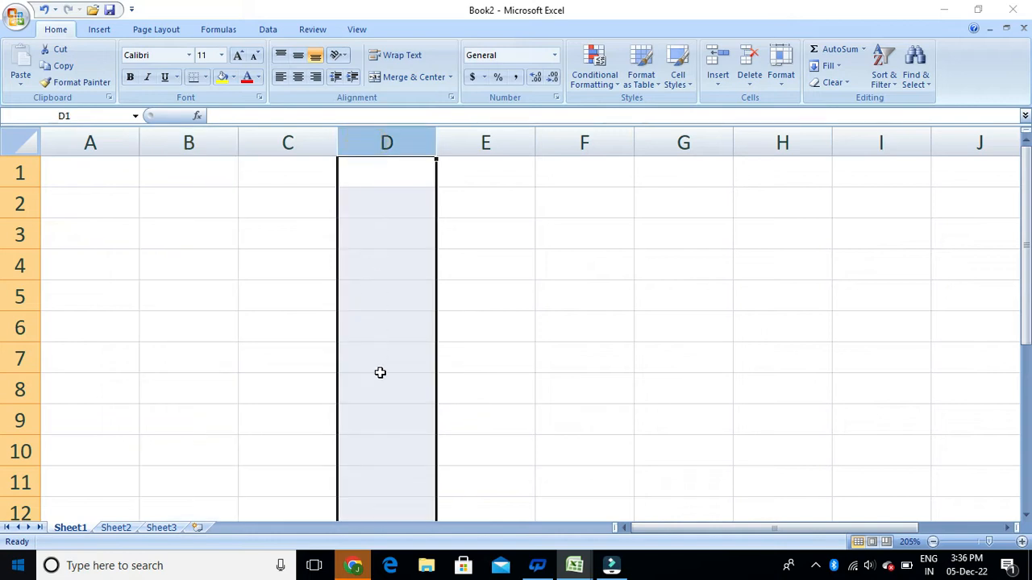
click(597, 144)
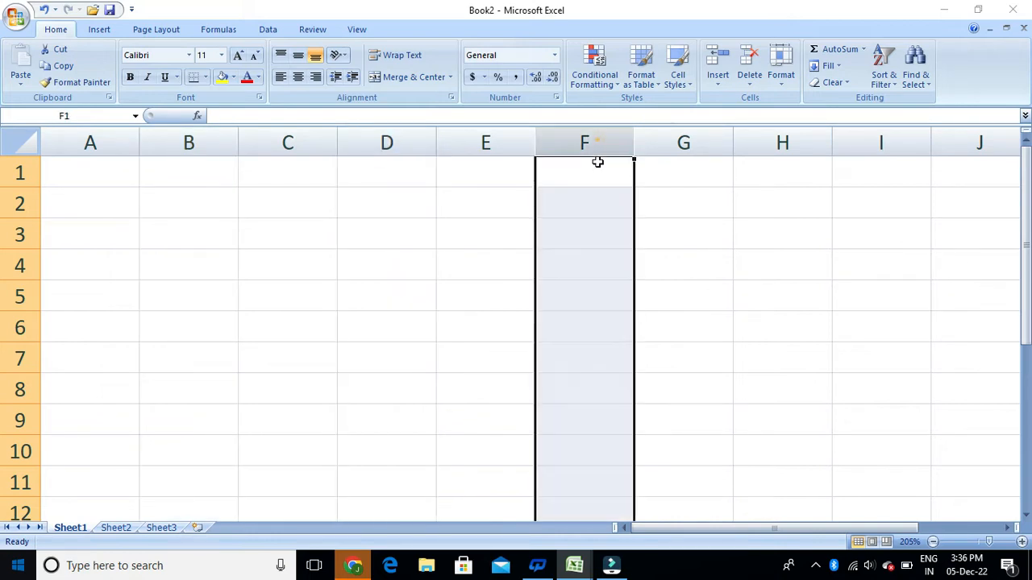
click(494, 145)
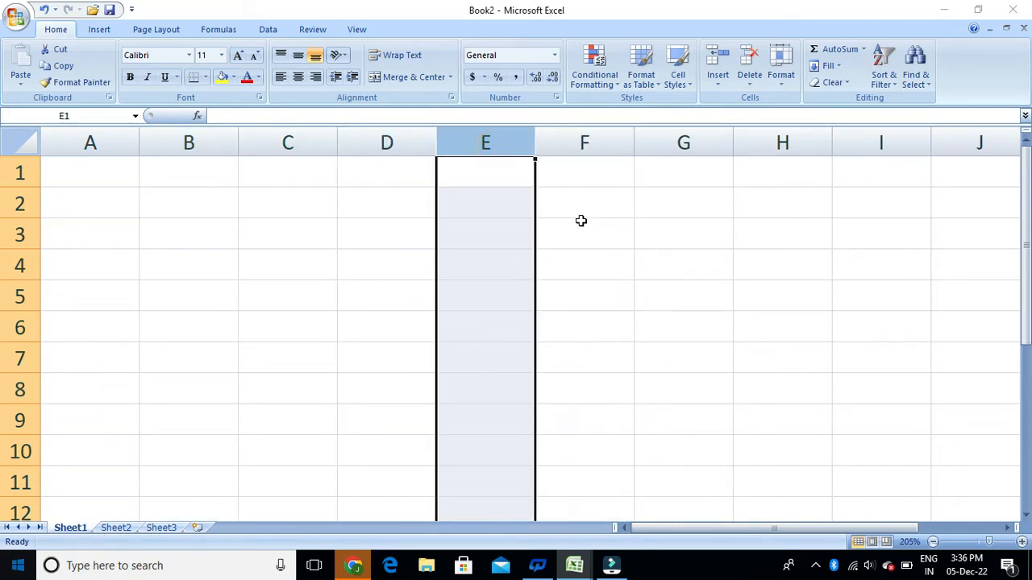
scroll(556, 189, down, 4)
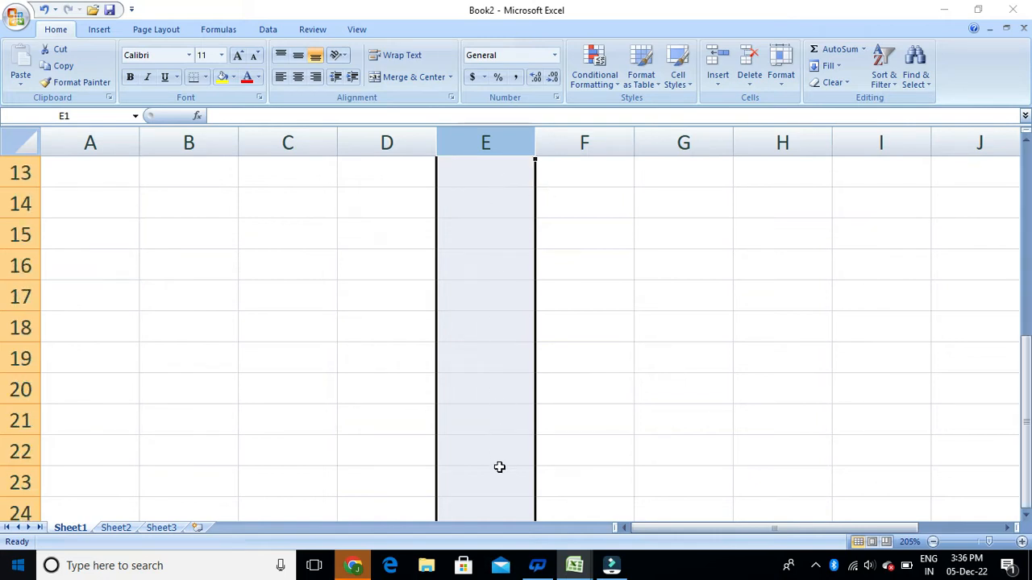
scroll(483, 354, up, 1)
scroll(483, 355, up, 3)
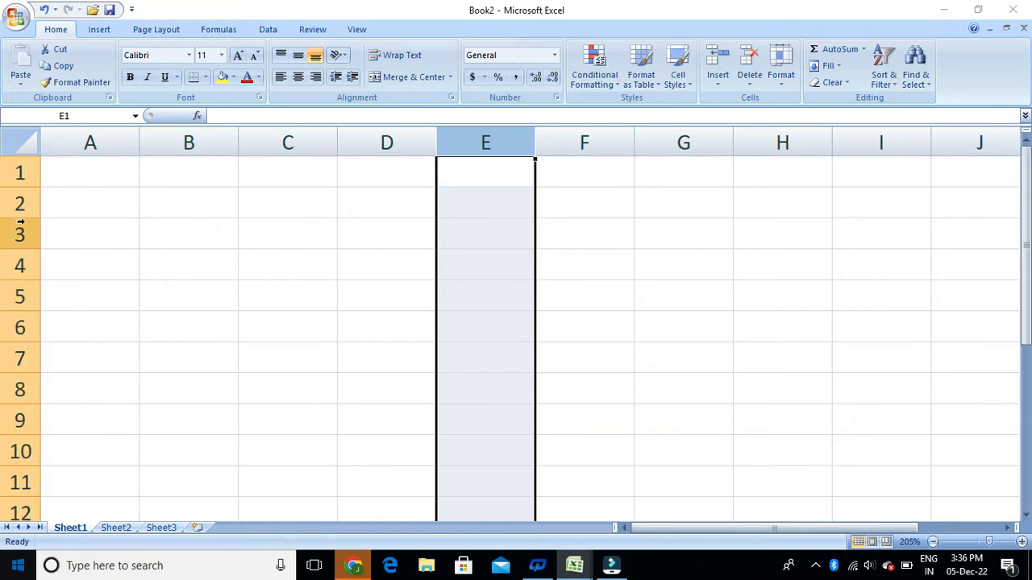
Select entire rows 4, 2, 1 and 5 in turn, followed by the whole of column D
click(21, 272)
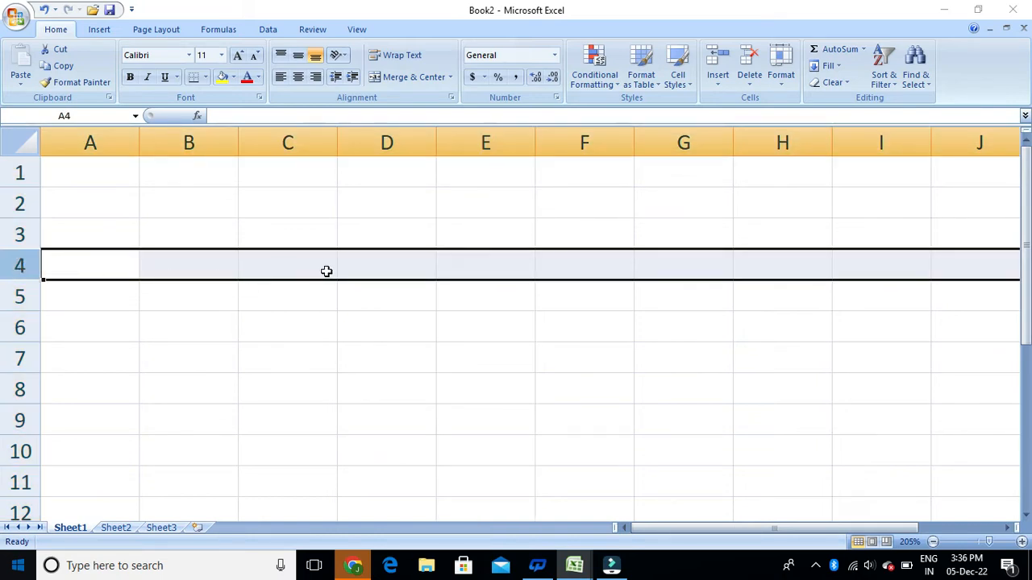
click(20, 201)
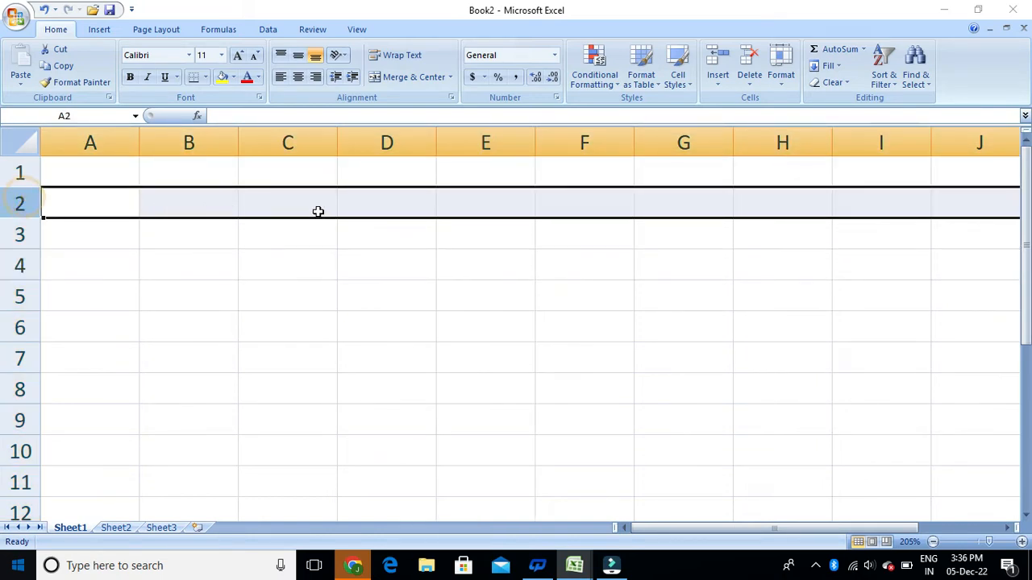
click(10, 173)
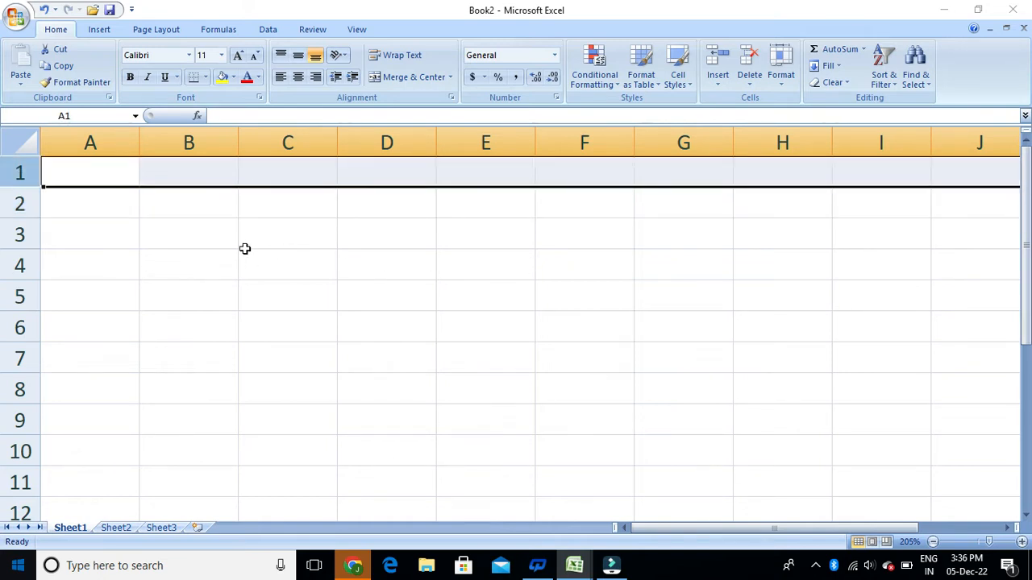
click(20, 298)
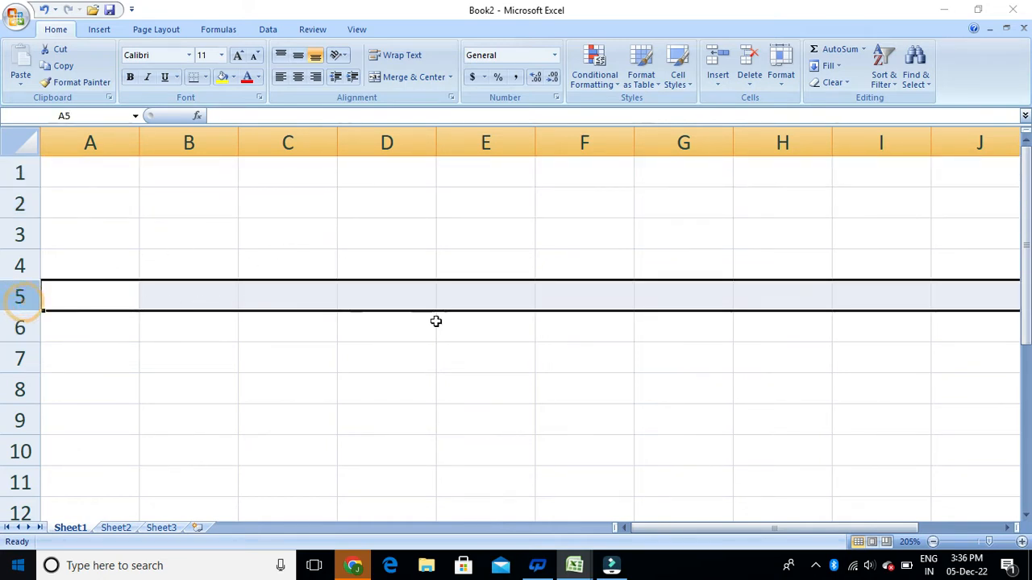
click(387, 143)
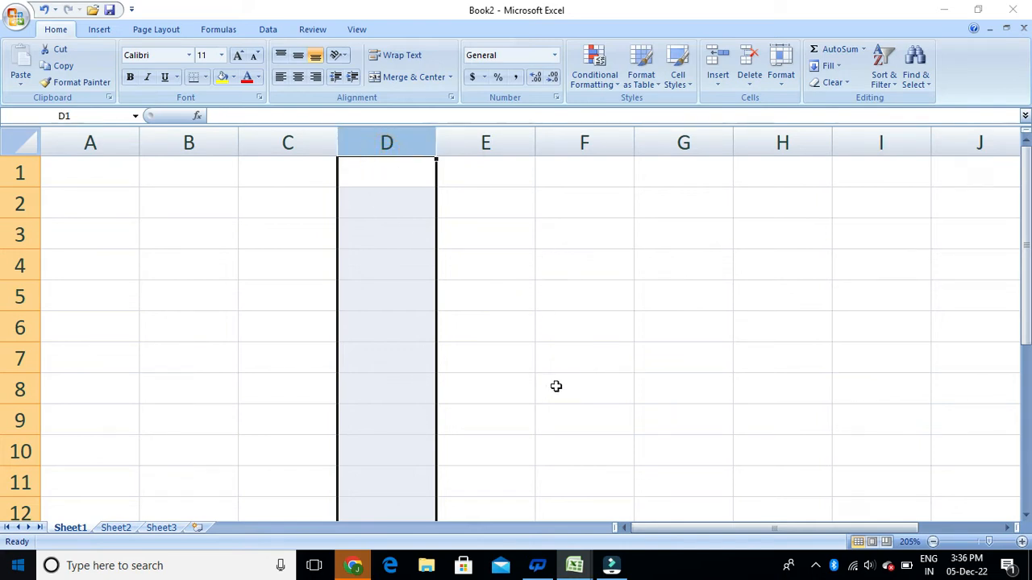
Select cells F6, C5, H5, D9 and E7 in turn to examine where columns and rows intersect
click(562, 332)
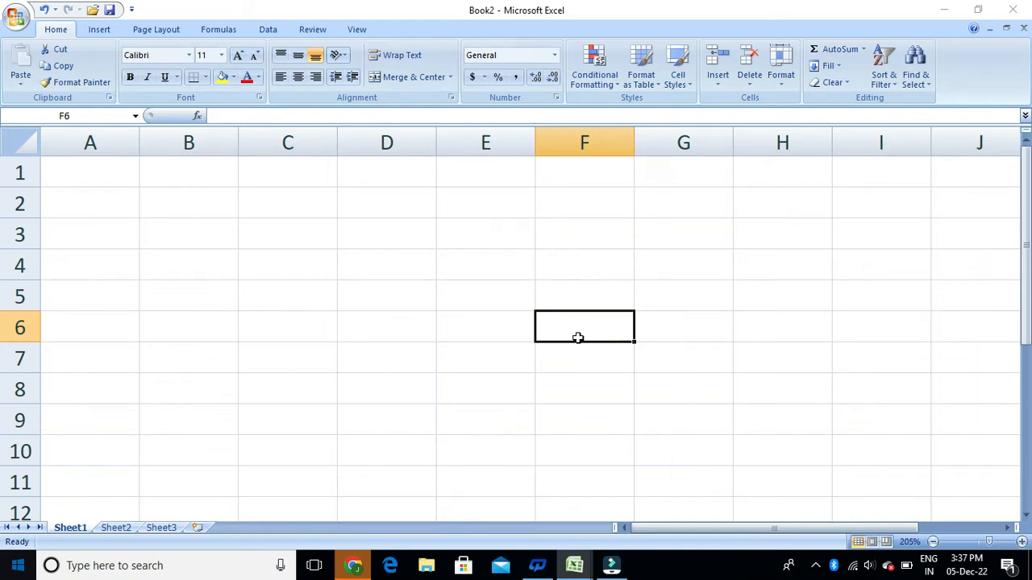
click(288, 298)
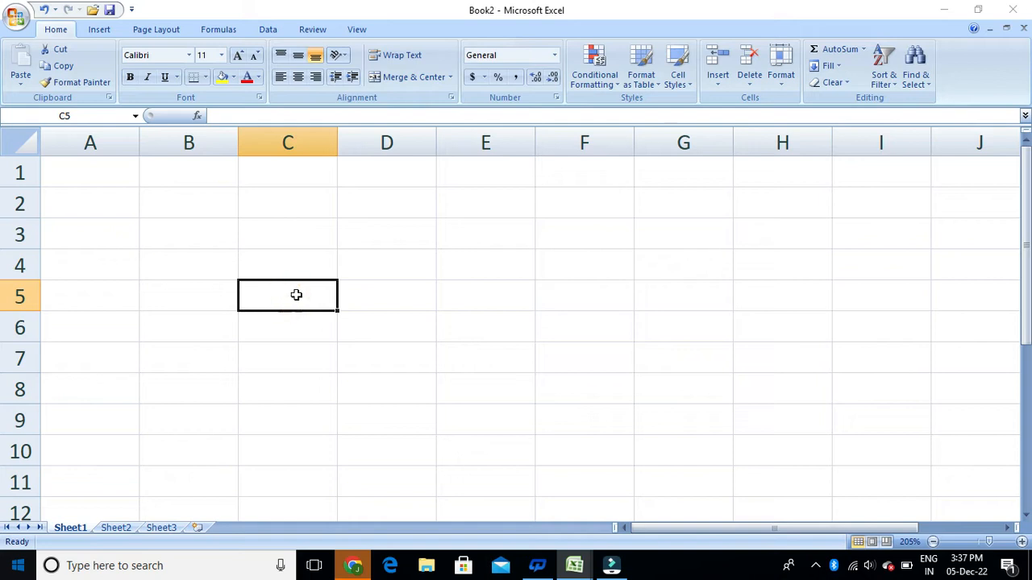
click(788, 299)
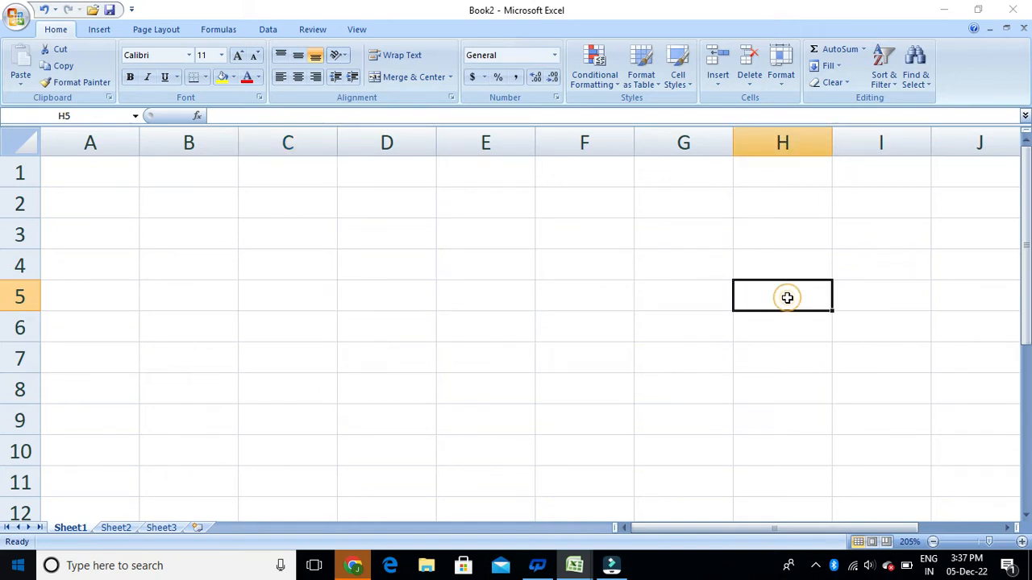
click(401, 427)
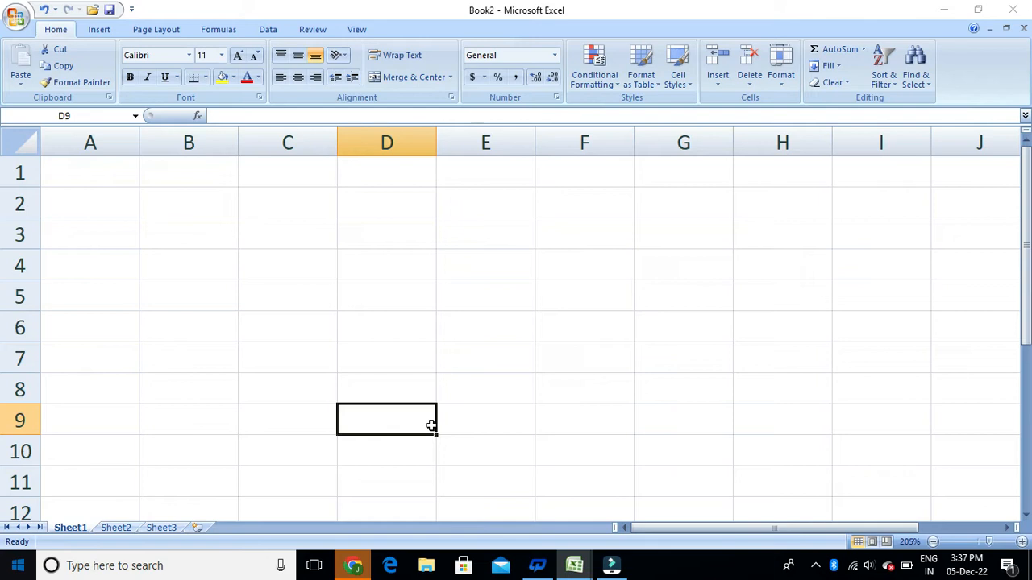
click(457, 357)
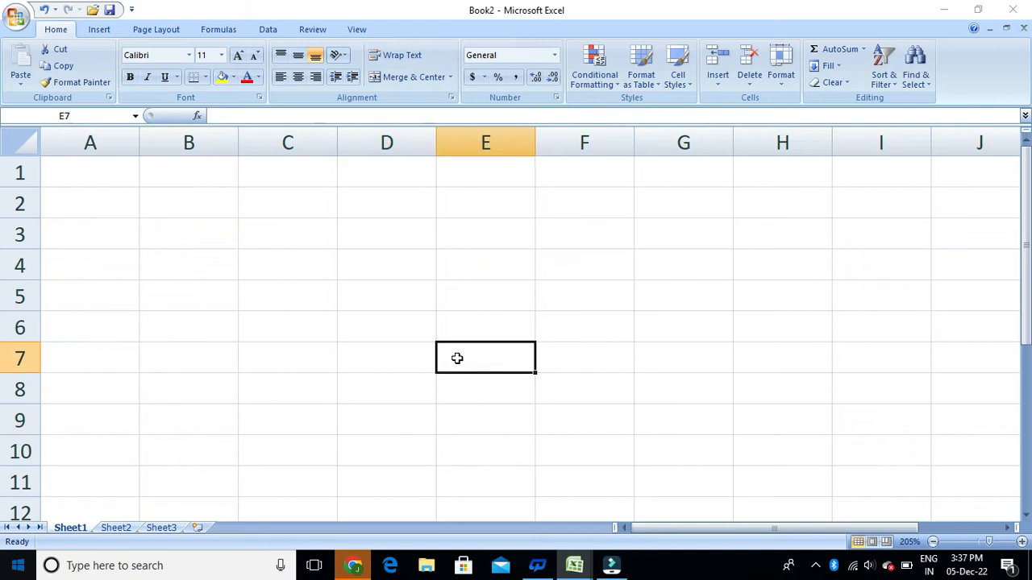
Select cell C5, examine its address in the Name Box, and move the selection to cell D6
click(272, 299)
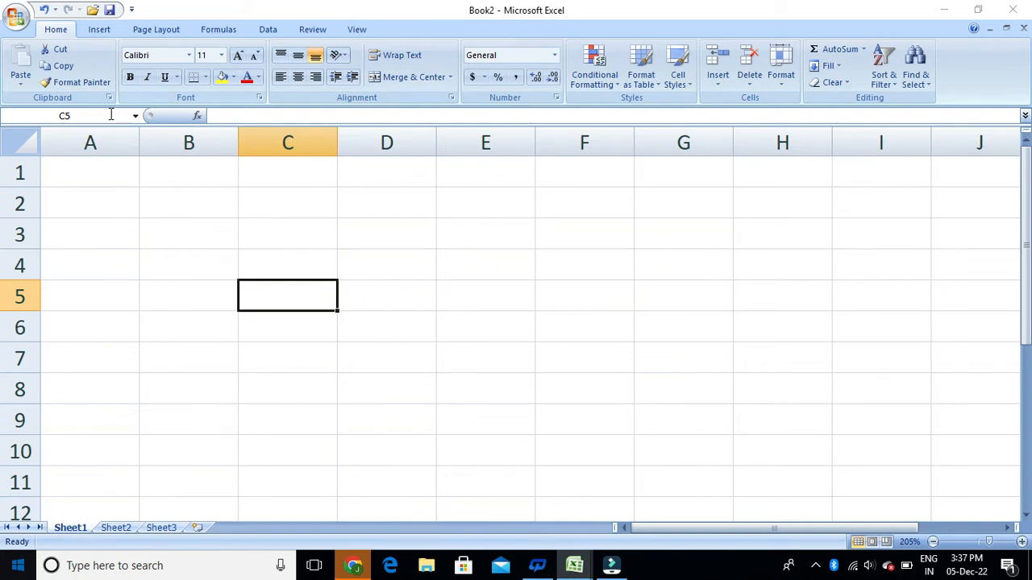
click(79, 115)
click(72, 116)
click(399, 308)
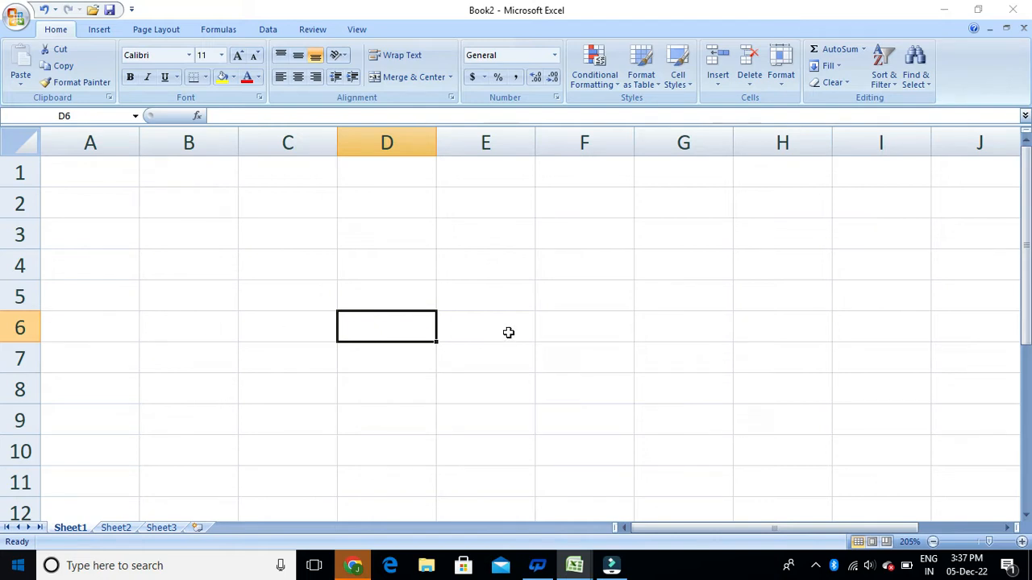
Select the whole of column D, the whole of row 4 and the single cell E6 in turn
click(393, 138)
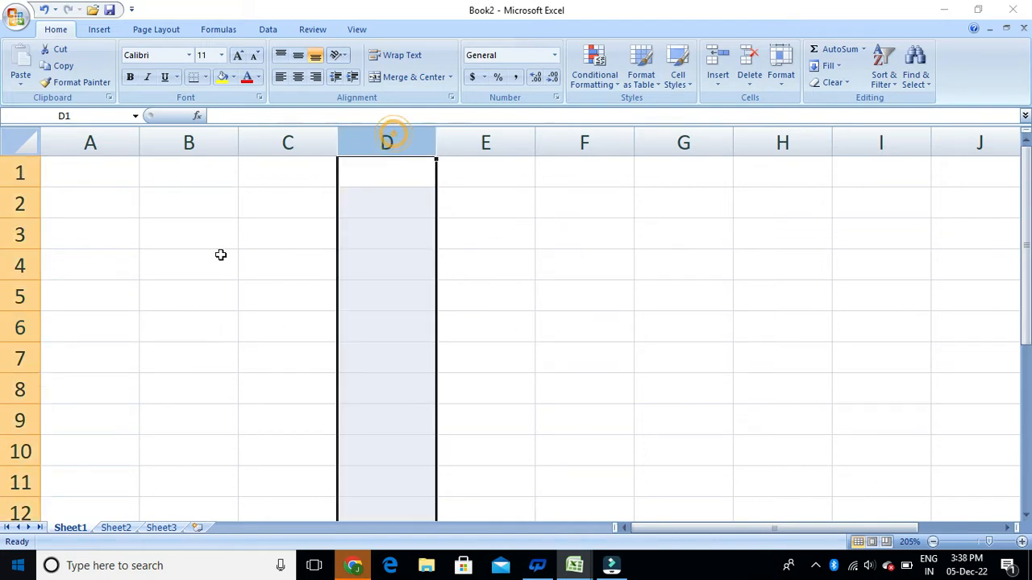
click(19, 264)
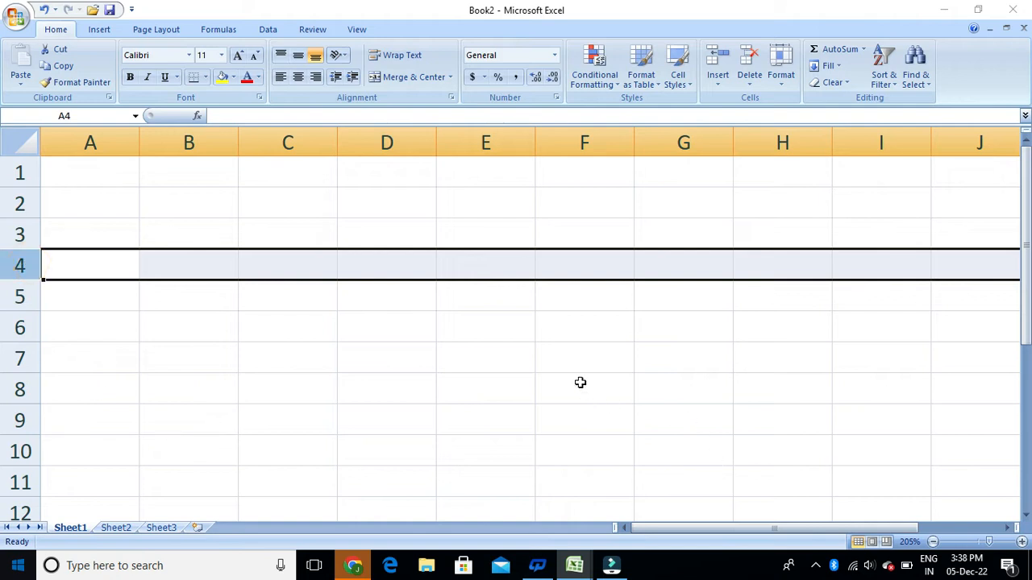
click(504, 333)
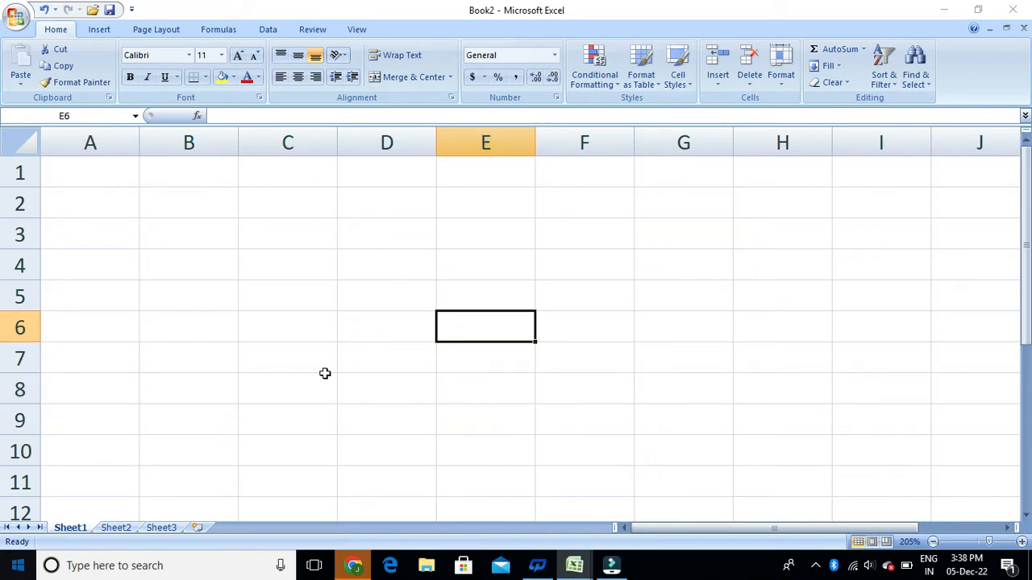
Move the selection down from E6 to cell E8, and return to cell A1
key(Down)
key(Down)
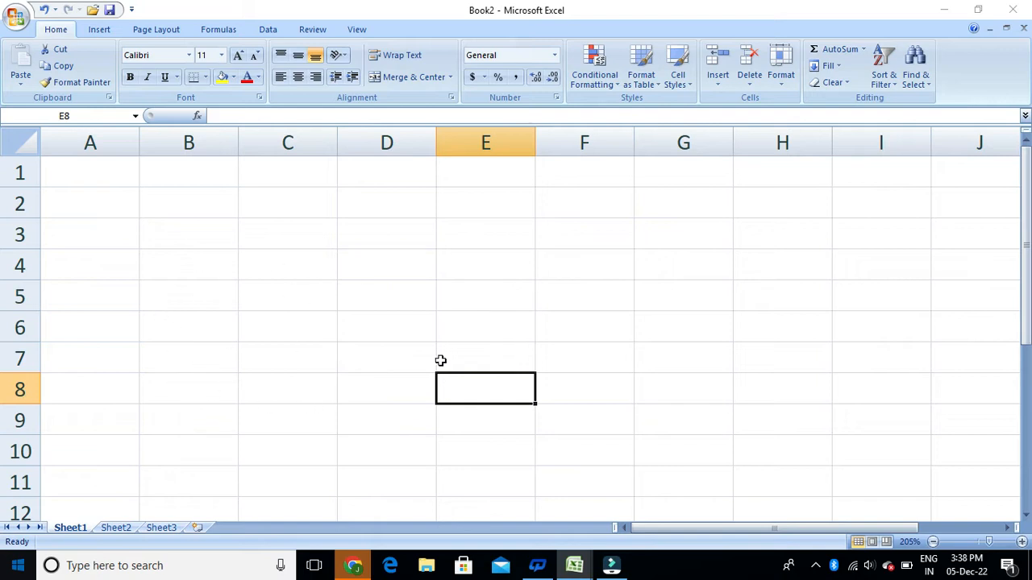
scroll(375, 321, down, 3)
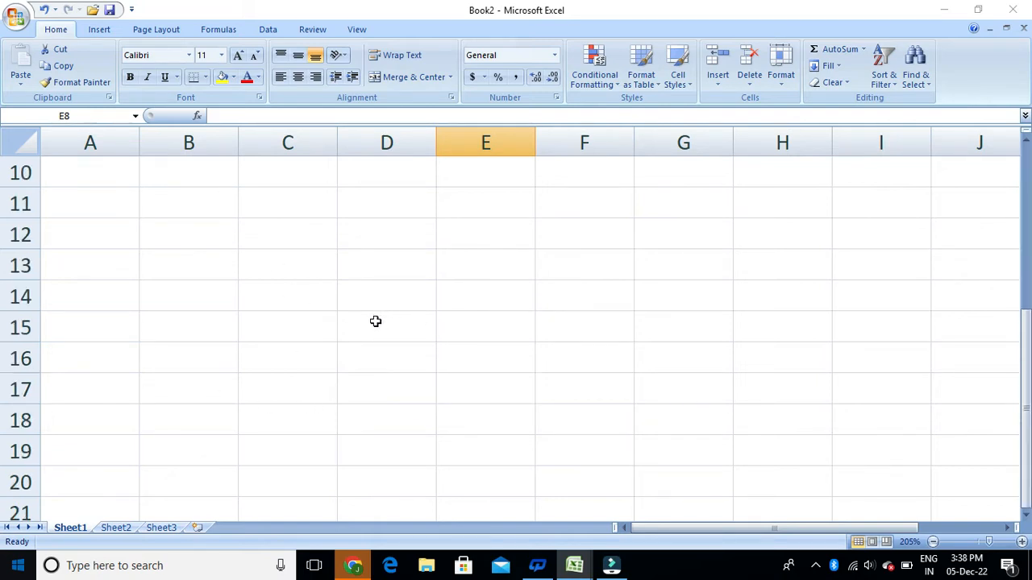
scroll(375, 320, up, 3)
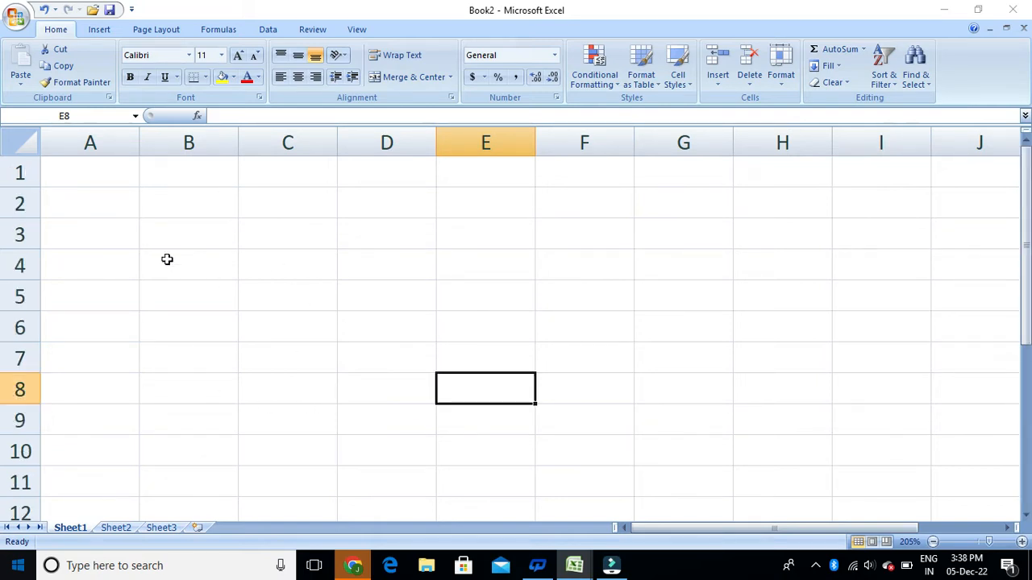
click(62, 171)
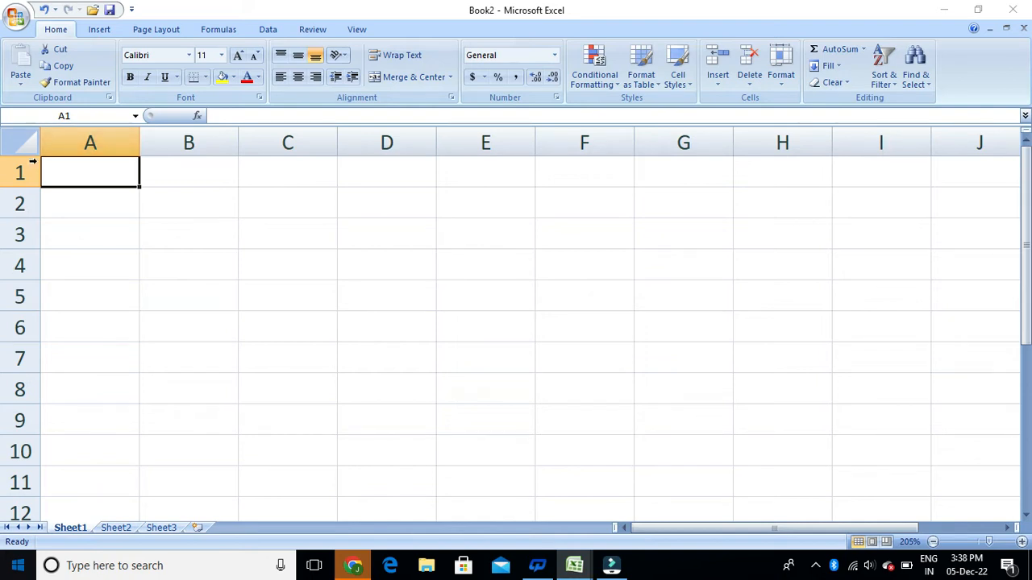
Enter the label "water bill" in cell A1 and its amount 500 in cell B1
double_click(89, 170)
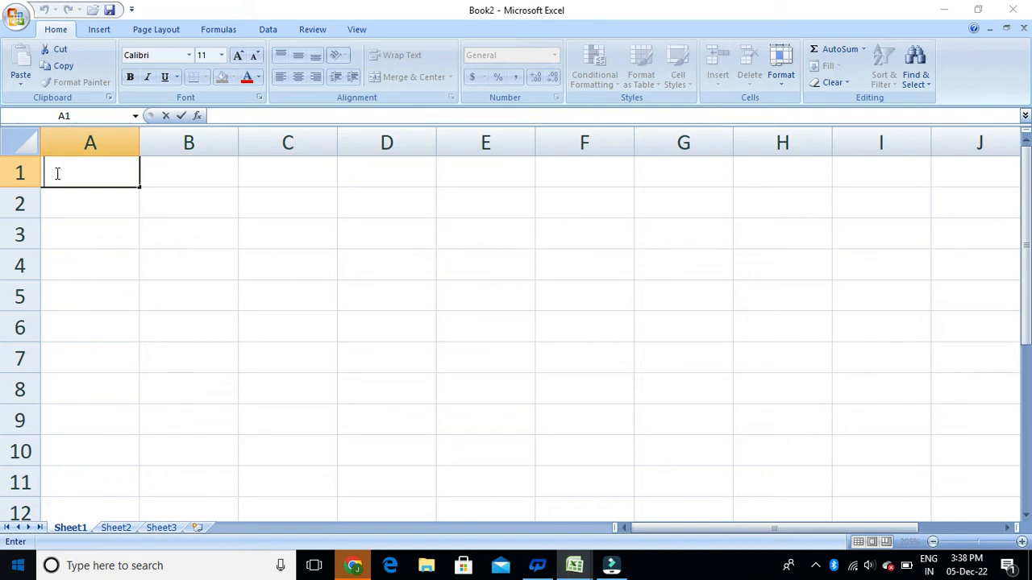
text(dil)
key(BackSpace)
key(BackSpace)
key(BackSpace)
key(BackSpace)
text(water bill)
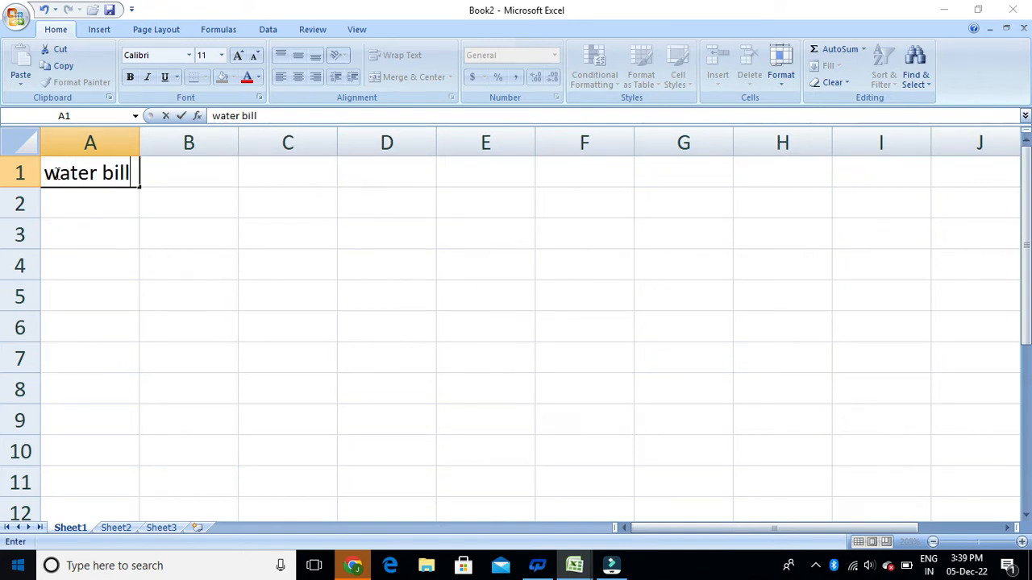
click(172, 175)
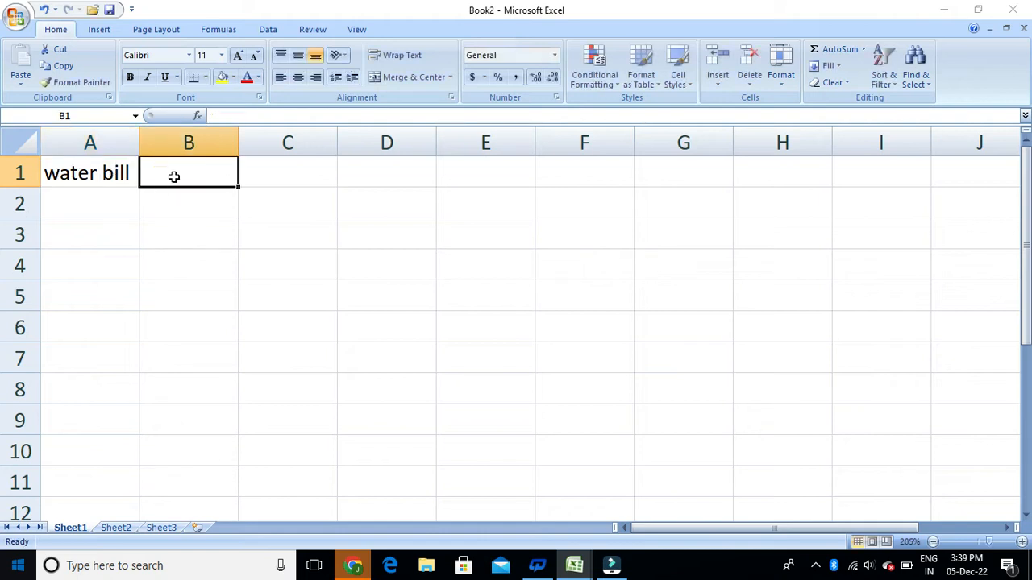
double_click(173, 176)
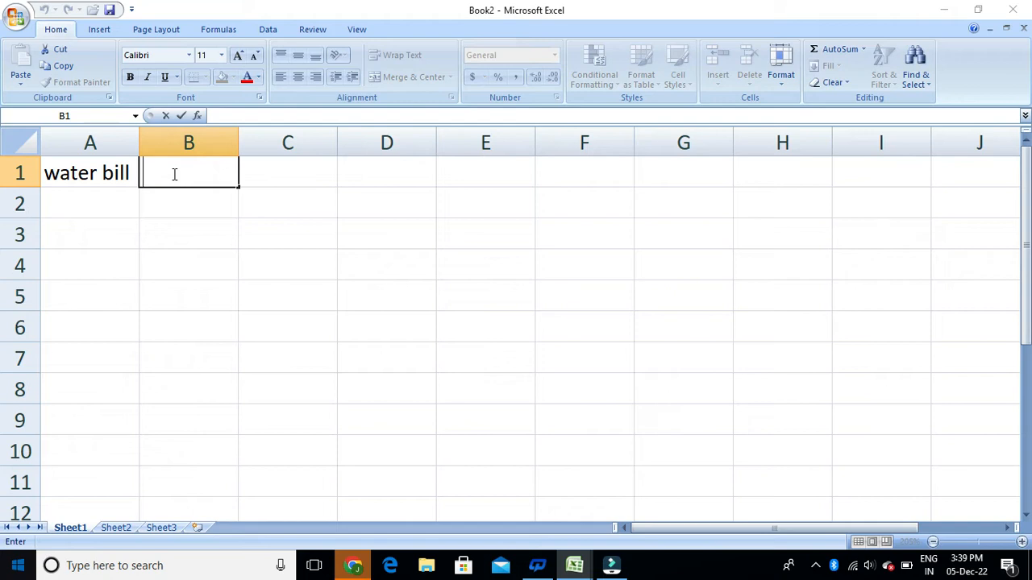
text(500)
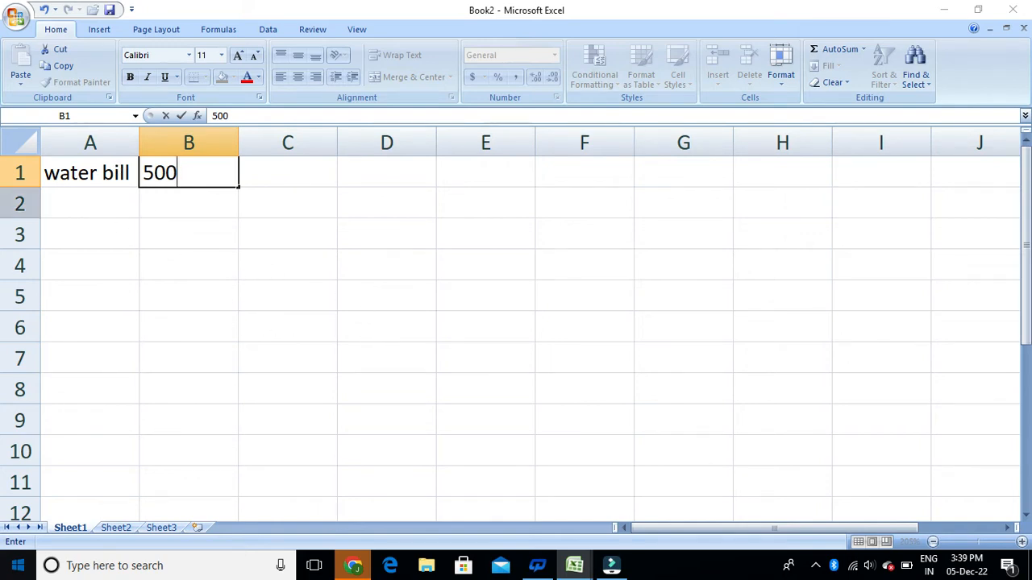
Enter the label "wifi bill" in cell A2 and its amount 600 in cell B2
click(72, 208)
double_click(72, 207)
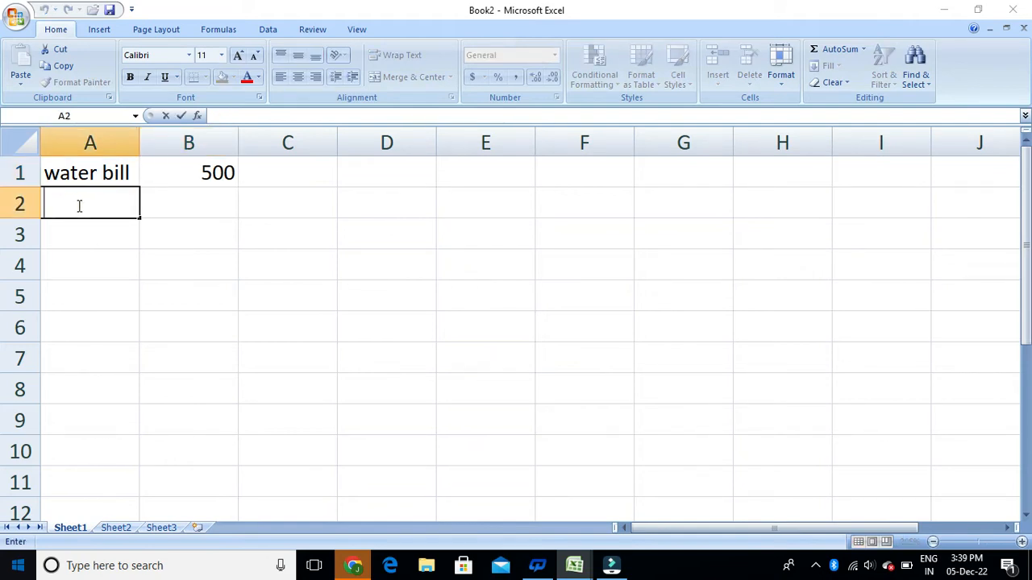
text(wifi bill)
click(157, 202)
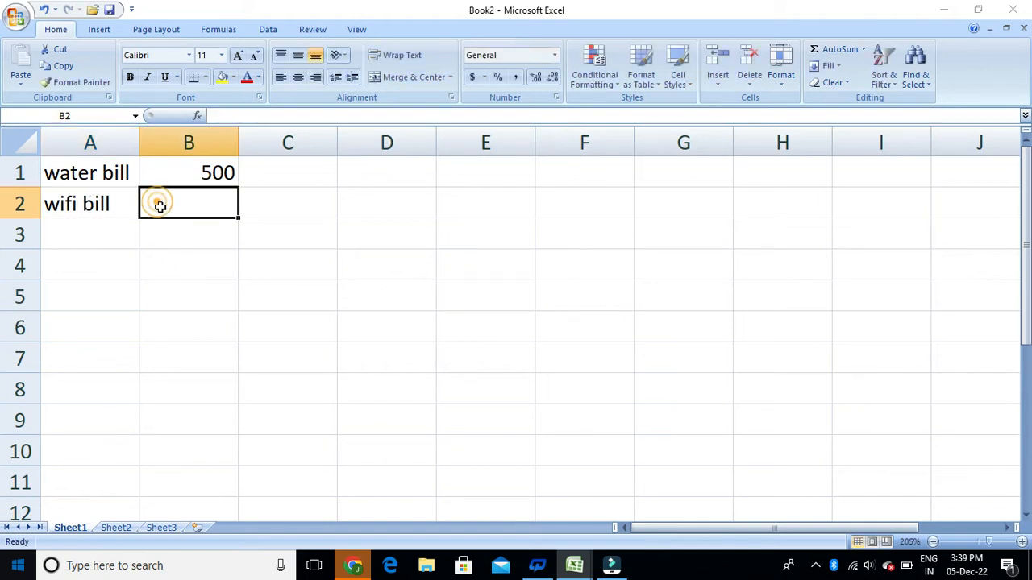
double_click(160, 208)
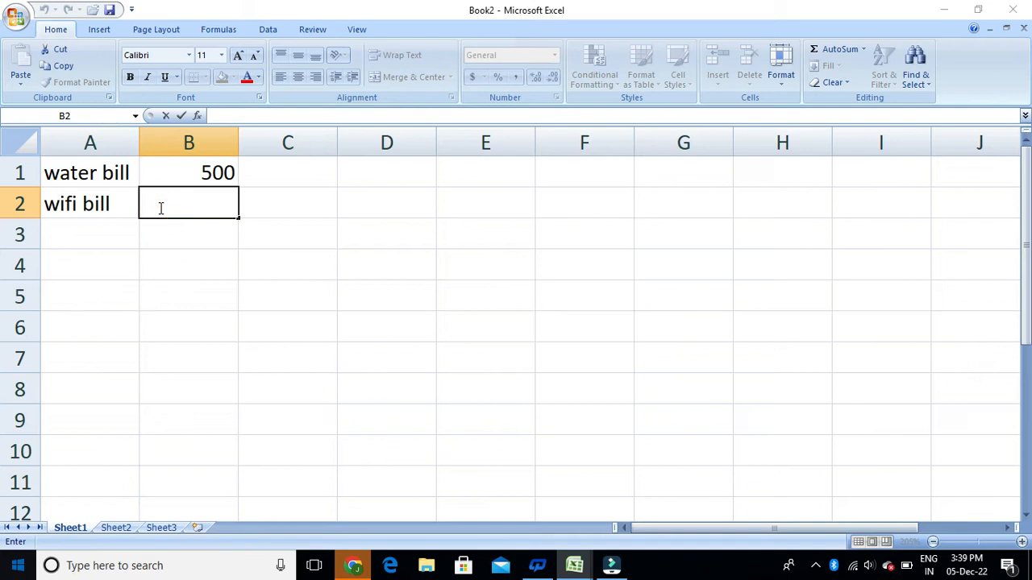
text(600)
key(Return)
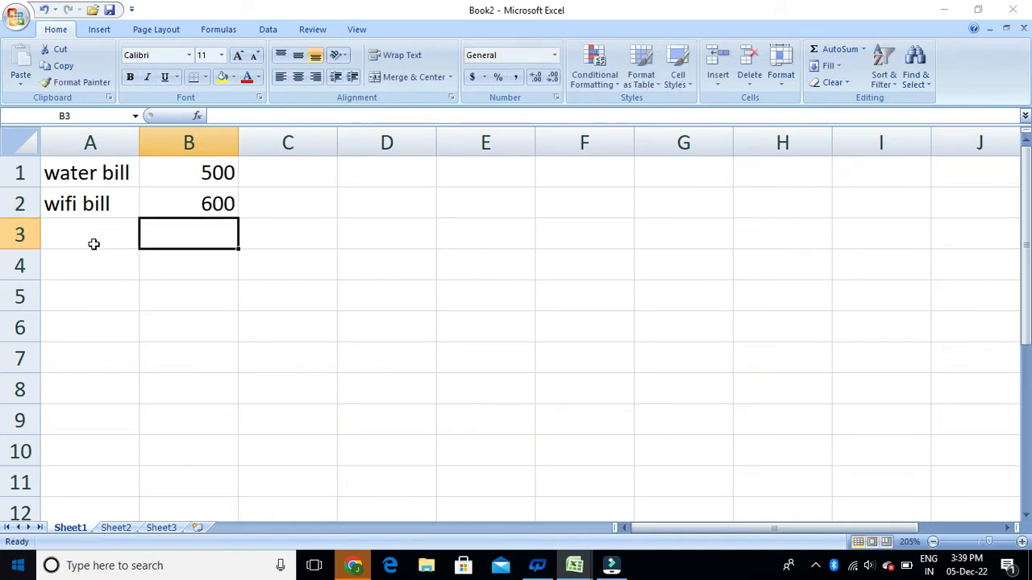
Enter the label "gas bill" in cell A3 and its amount 800 in cell B3
double_click(71, 234)
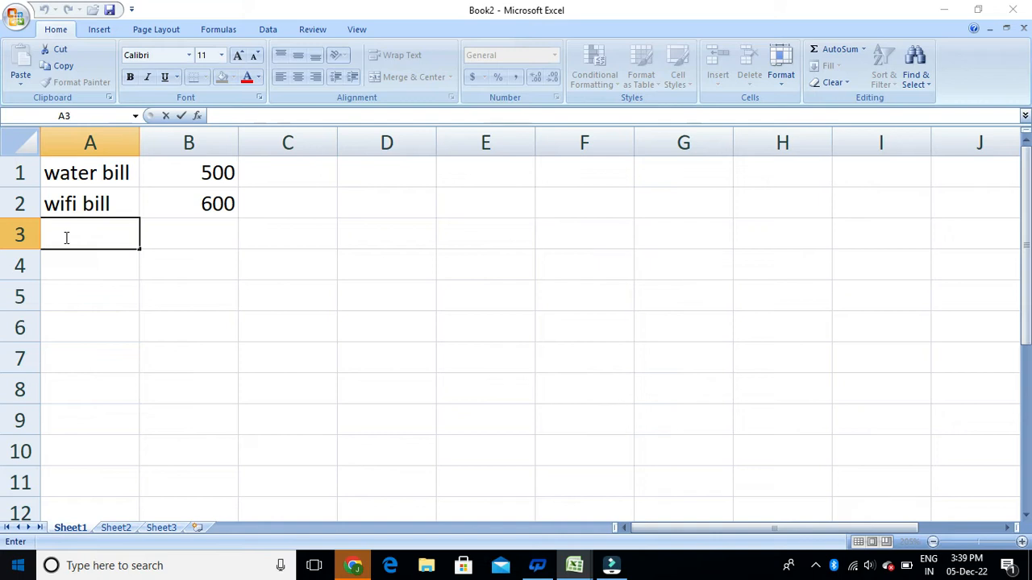
text(gas bill)
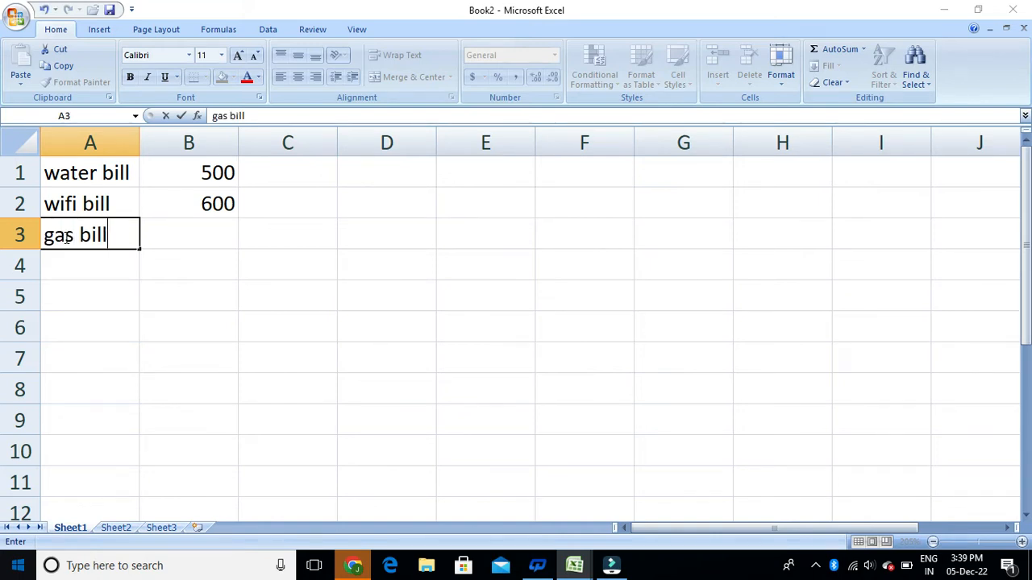
click(201, 235)
double_click(201, 235)
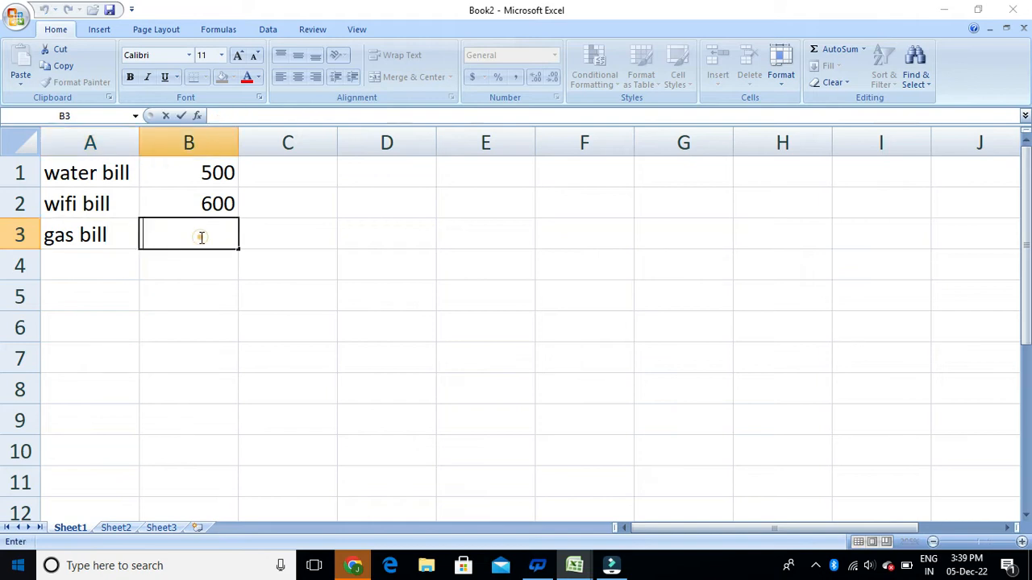
text(800)
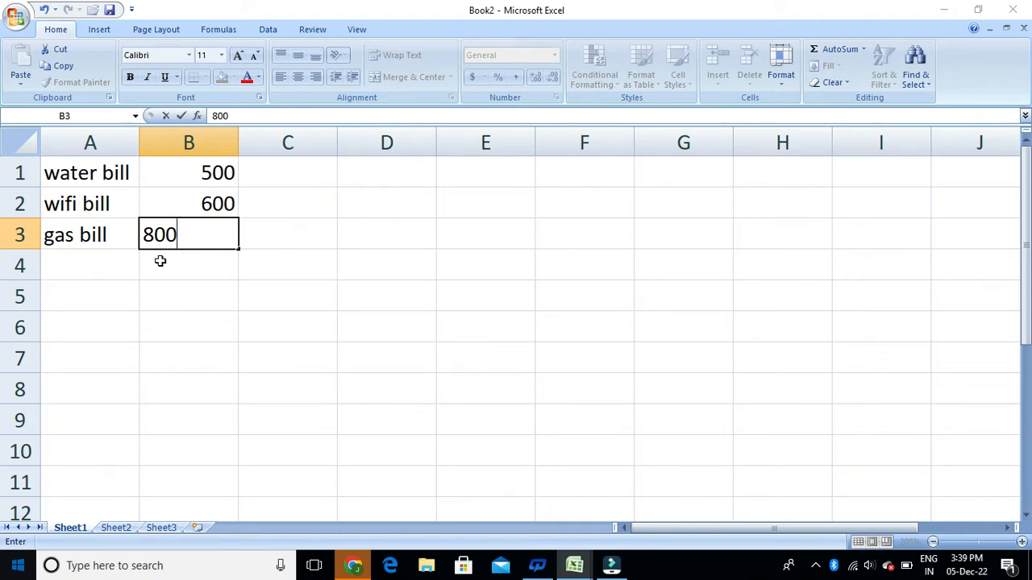
Fill rows 4 to 6 of columns A and B with foods 300, emi 800 and lite bill 1000
click(115, 266)
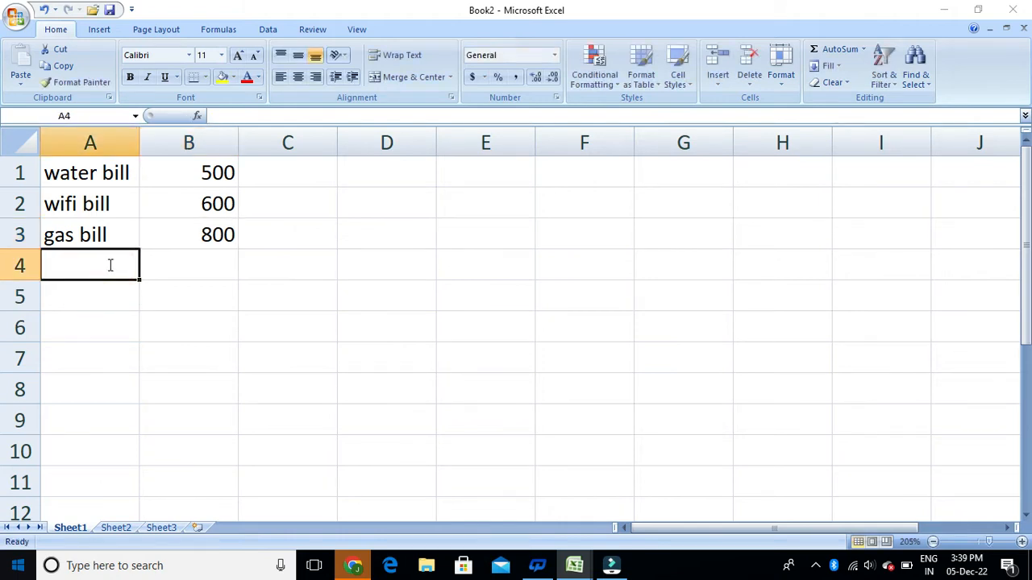
double_click(111, 266)
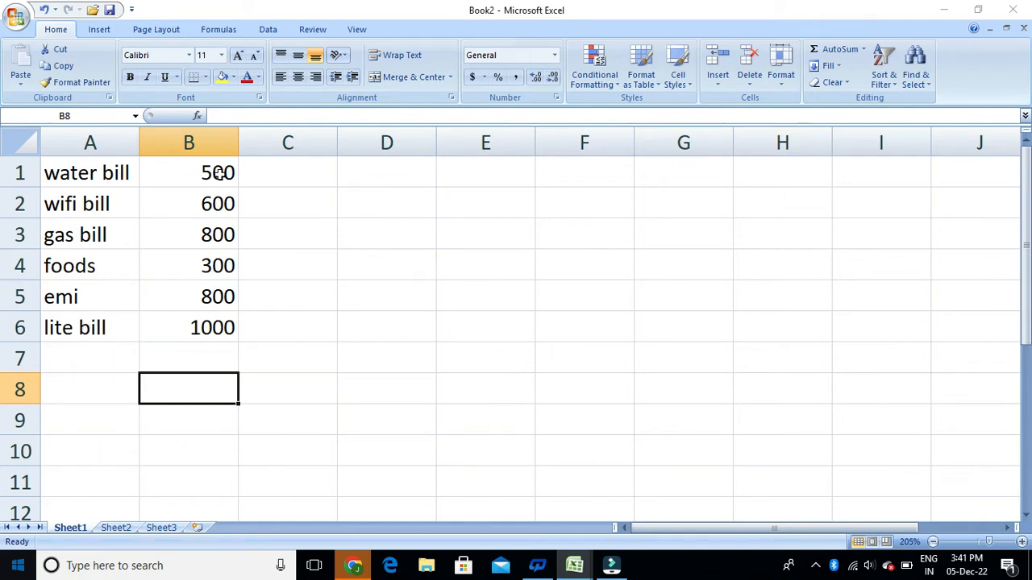
mouse_move(214, 172)
mouse_down()
mouse_move(217, 336)
mouse_move(205, 171)
mouse_up()
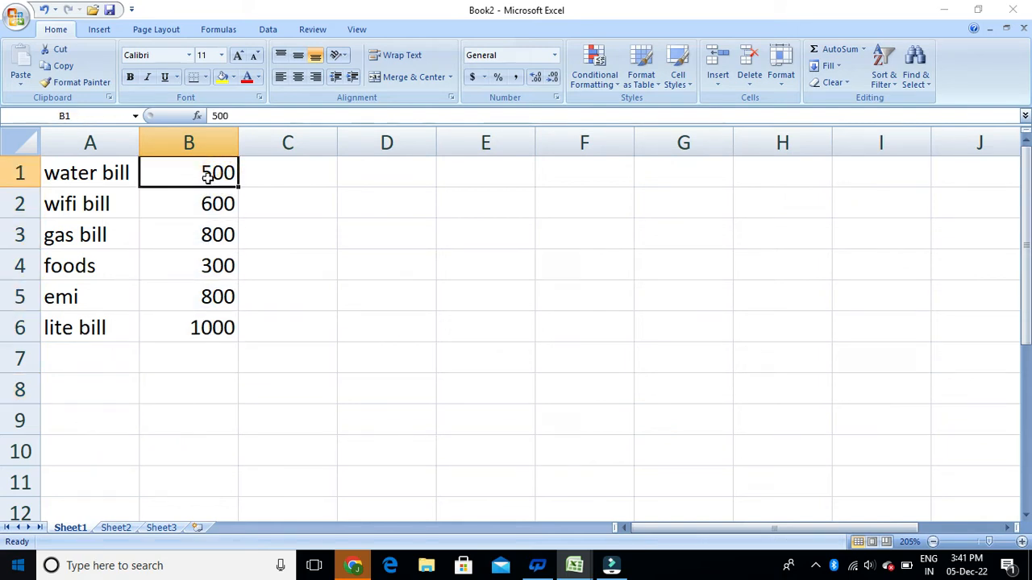
click(284, 255)
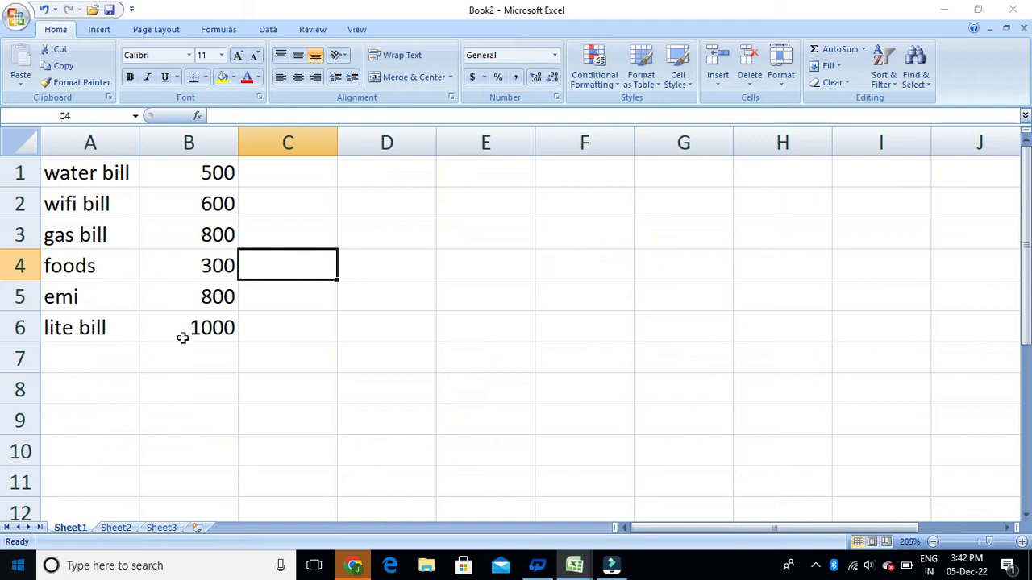
Cut the expense list in A1:B6 and paste it with its first cell at C2
click(79, 174)
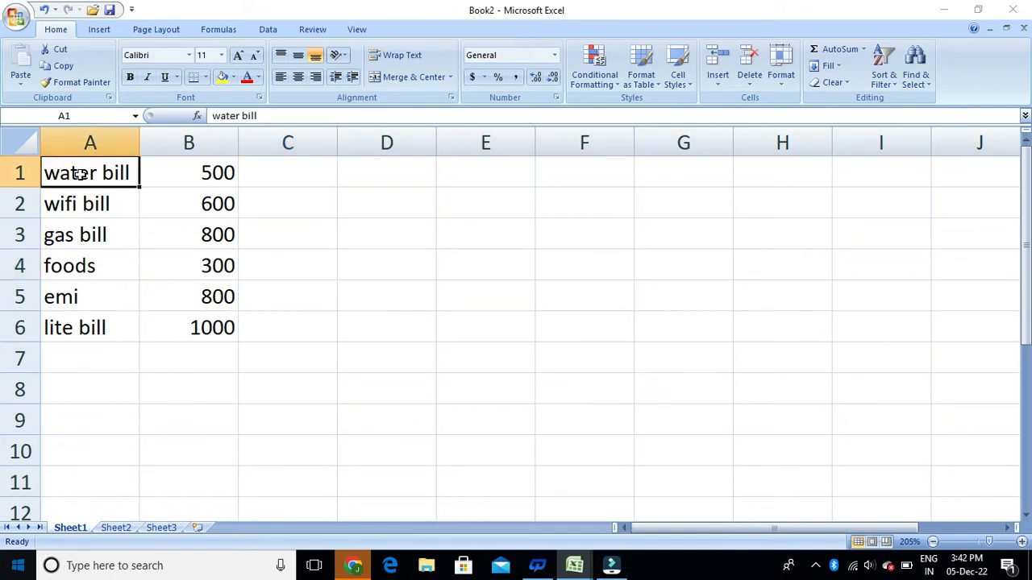
drag(122, 175, 200, 327)
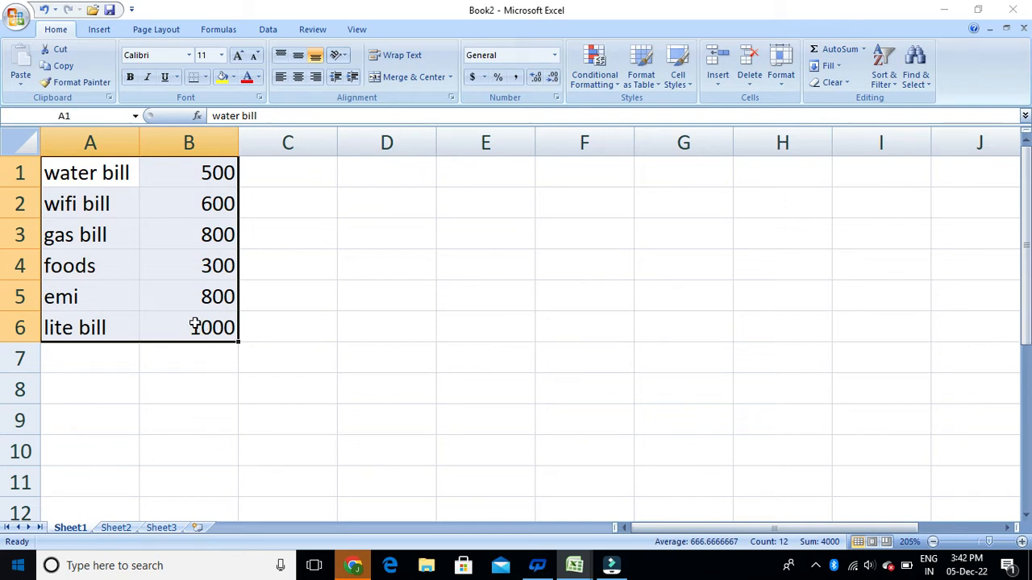
right_click(153, 238)
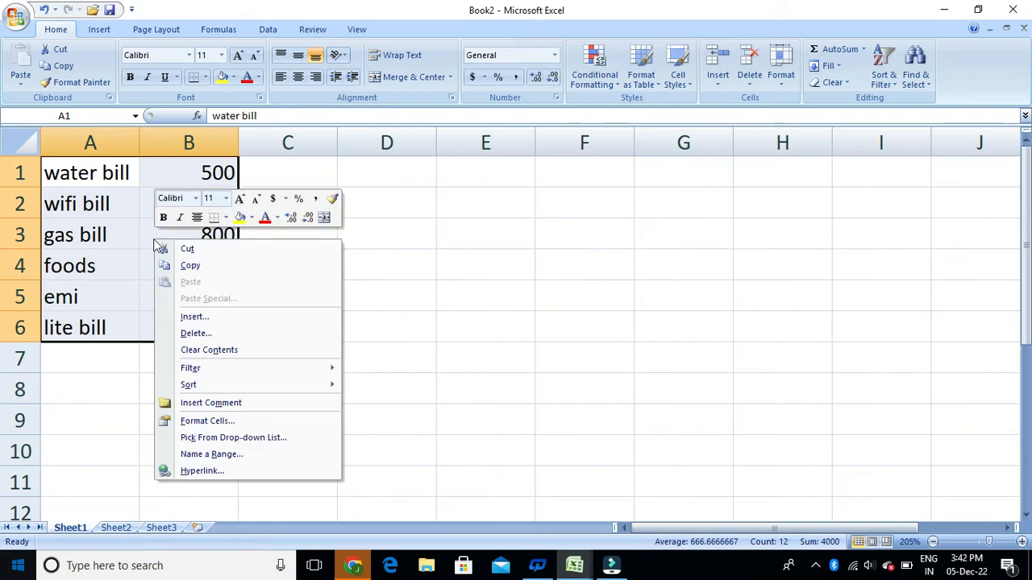
click(214, 254)
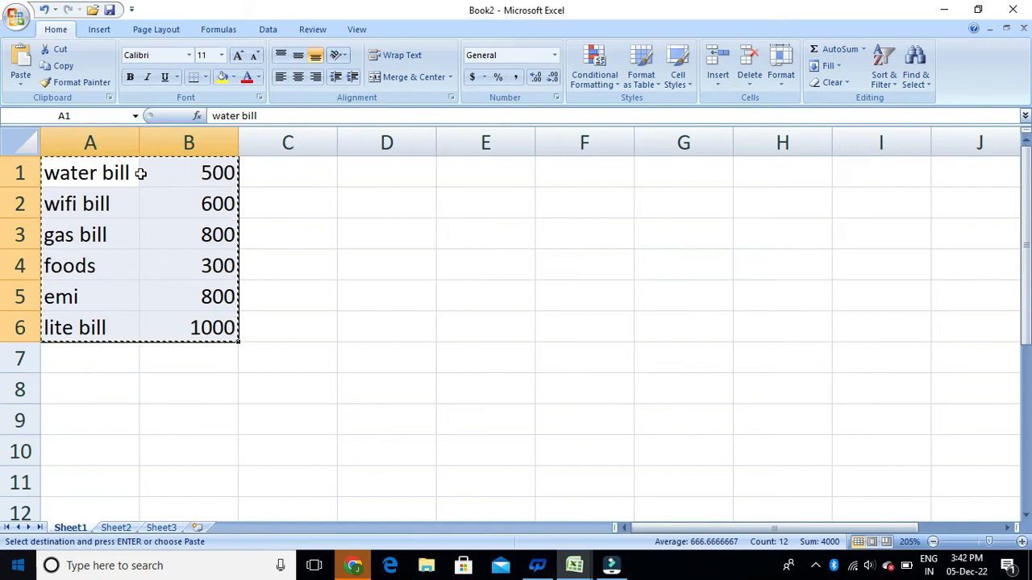
click(290, 215)
right_click(291, 214)
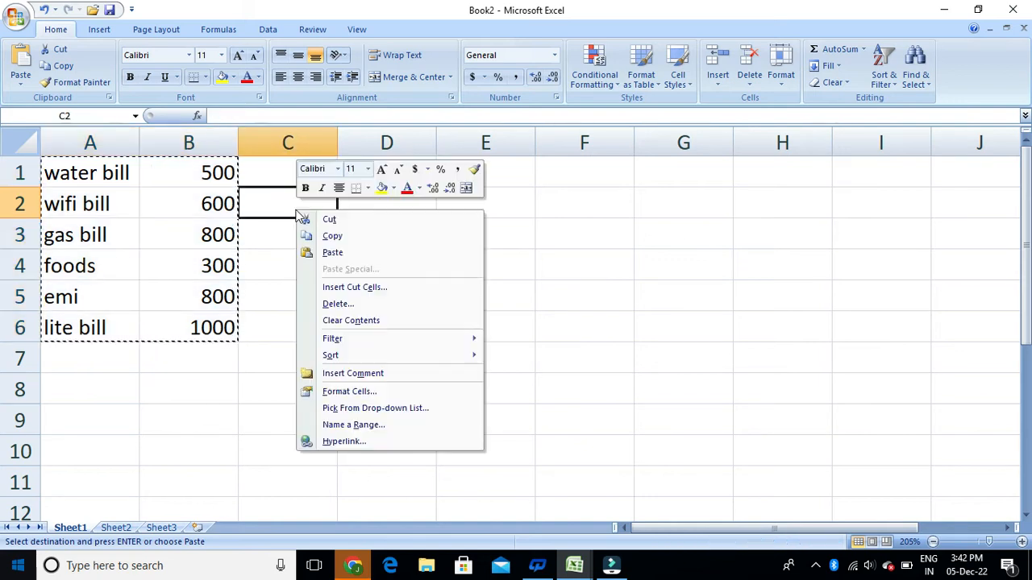
click(266, 207)
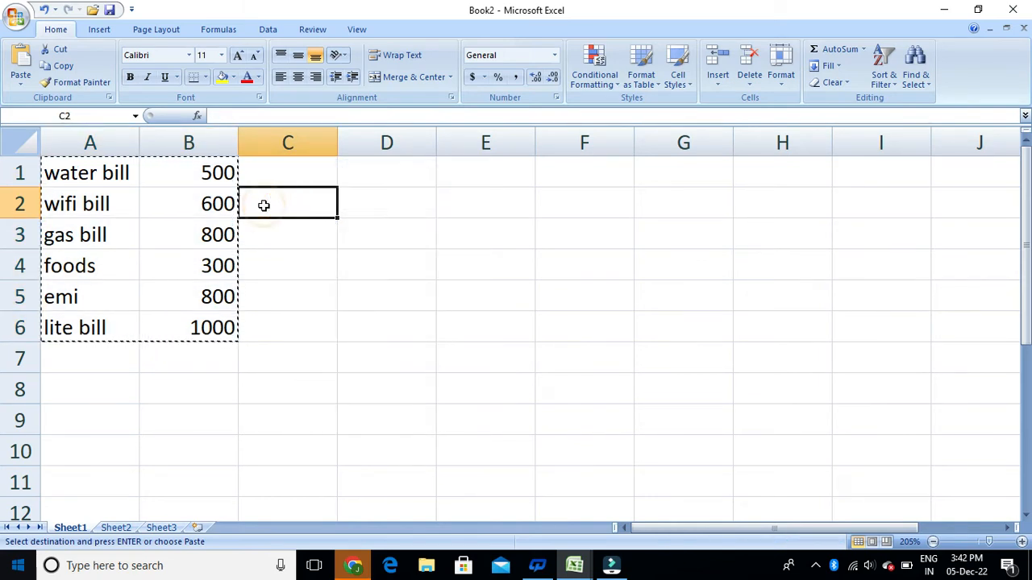
right_click(266, 207)
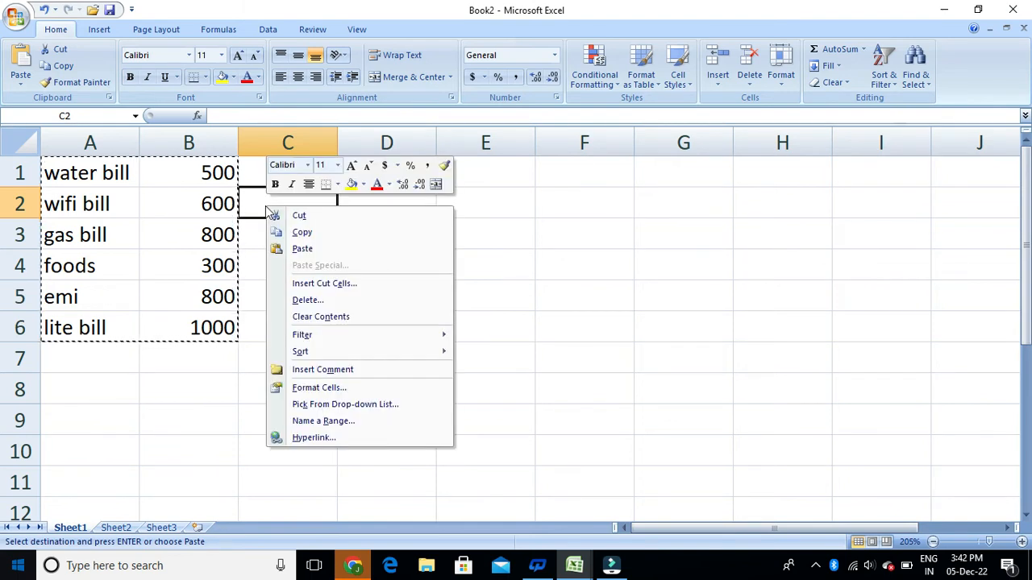
click(320, 247)
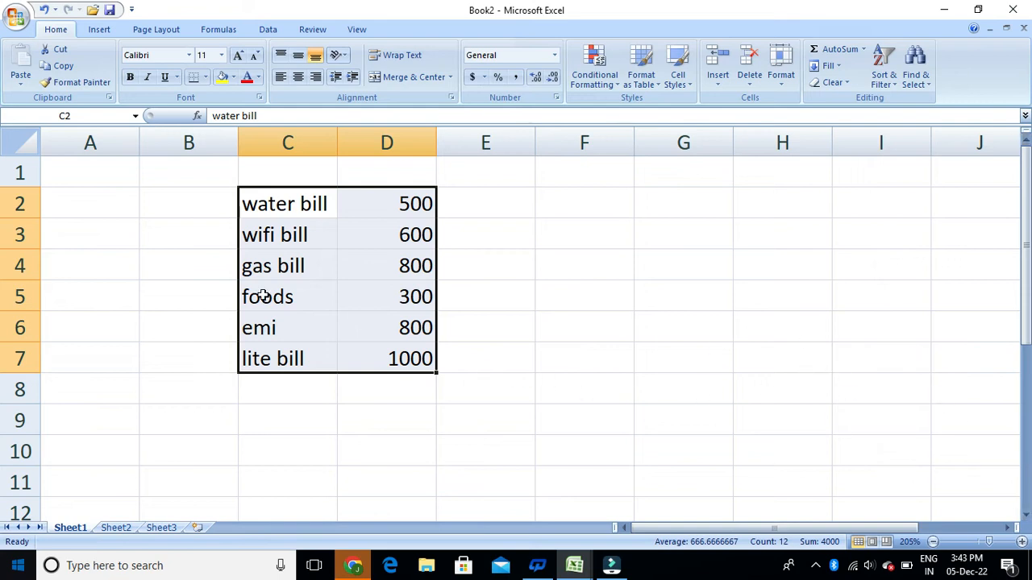
drag(250, 201, 371, 356)
right_click(375, 294)
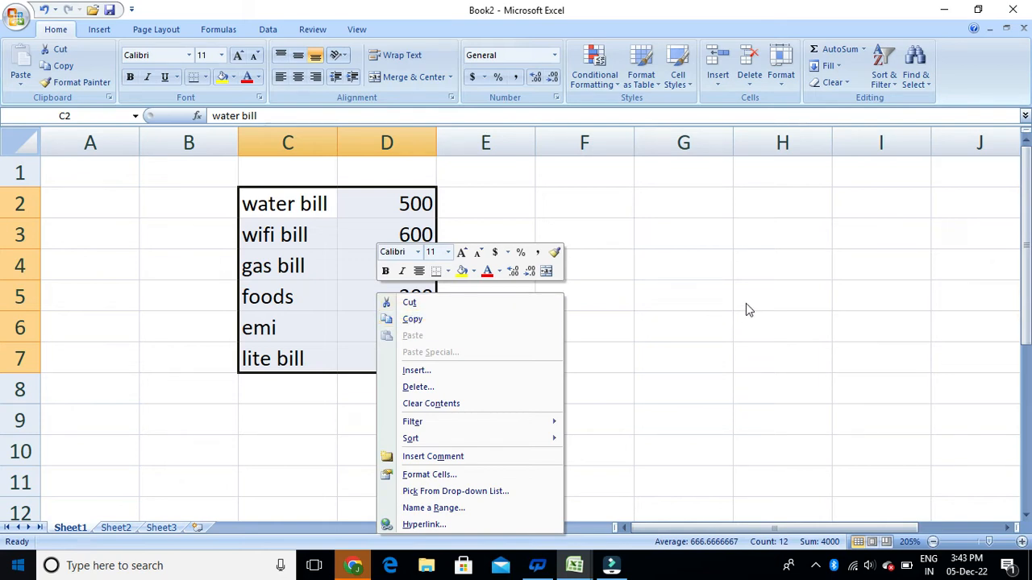
key(Escape)
click(689, 302)
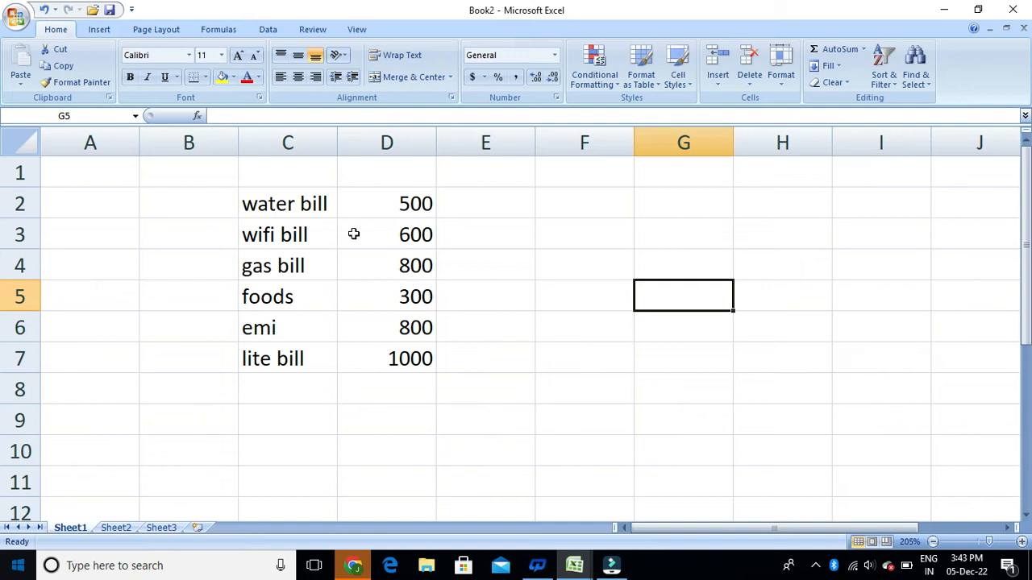
Enter the heading "BM Studio" in cell C1 above the expense list
click(309, 175)
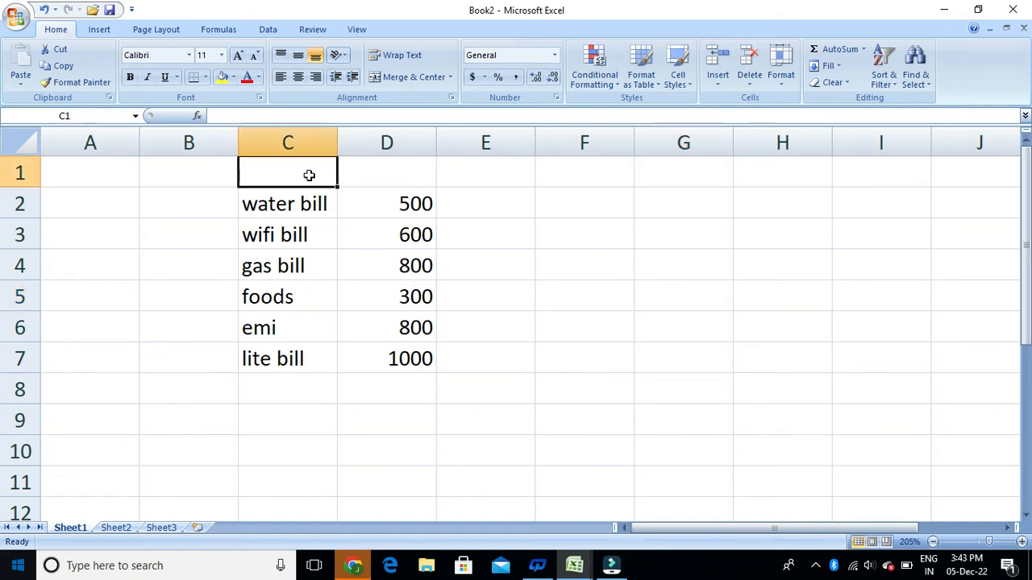
double_click(310, 175)
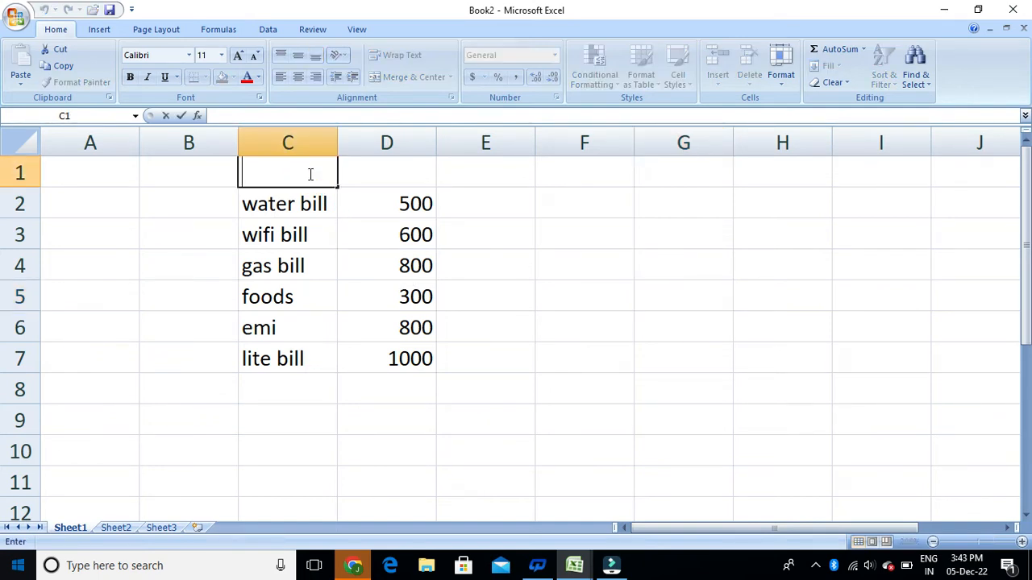
text(BM Studio)
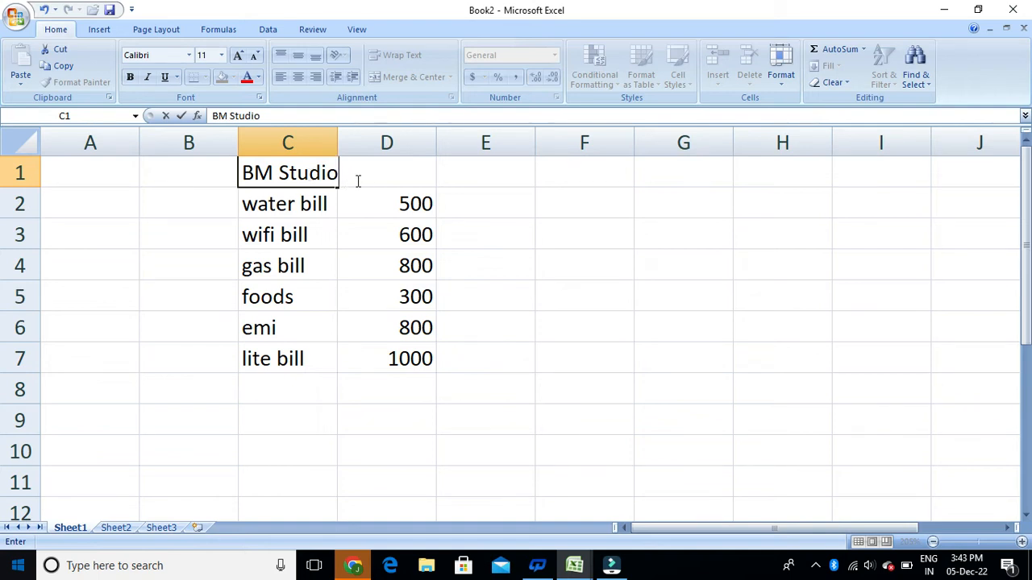
click(663, 288)
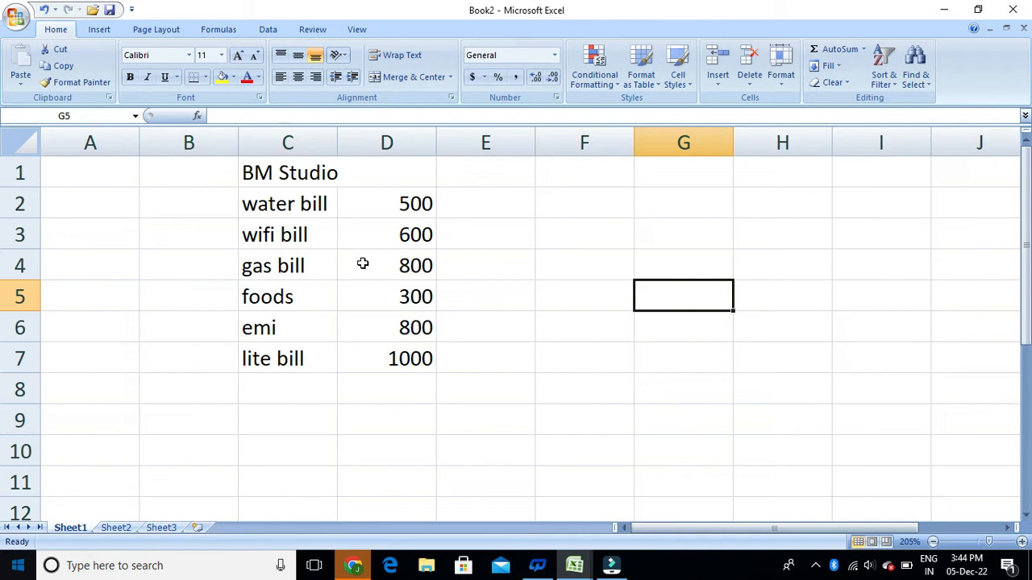
click(329, 172)
double_click(328, 171)
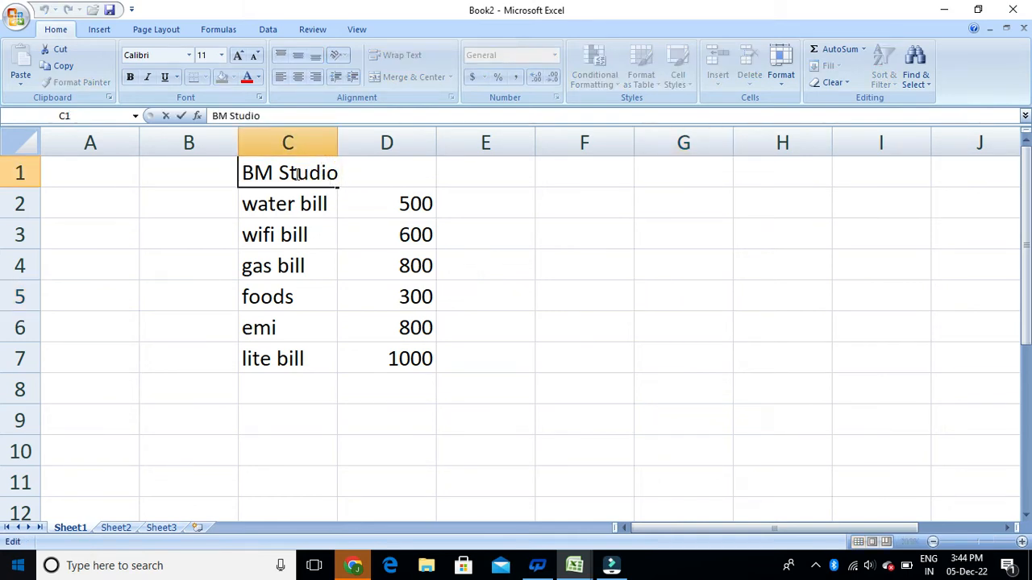
click(566, 232)
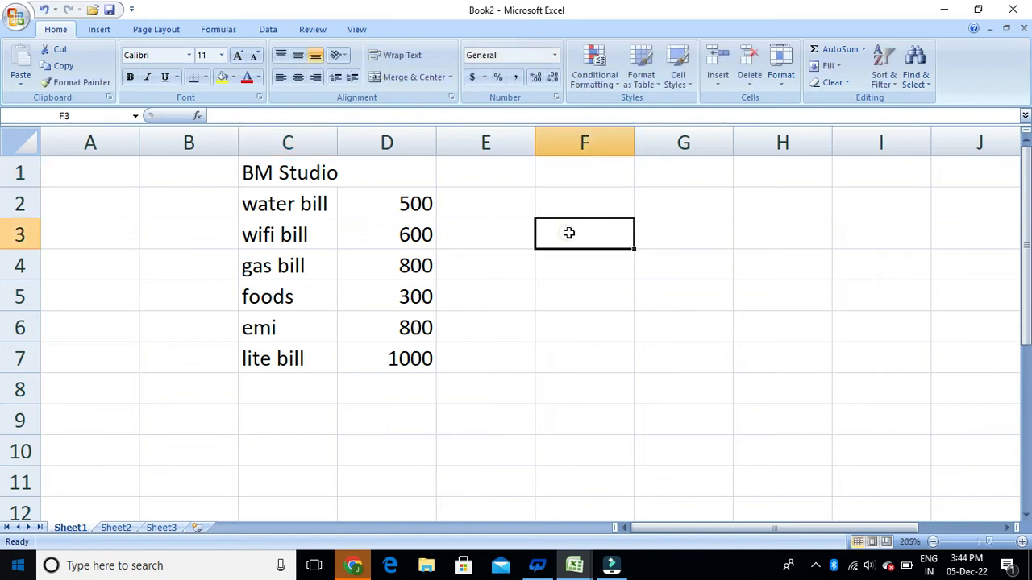
Merge and center the "BM Studio" heading across cells C1 and D1
click(272, 174)
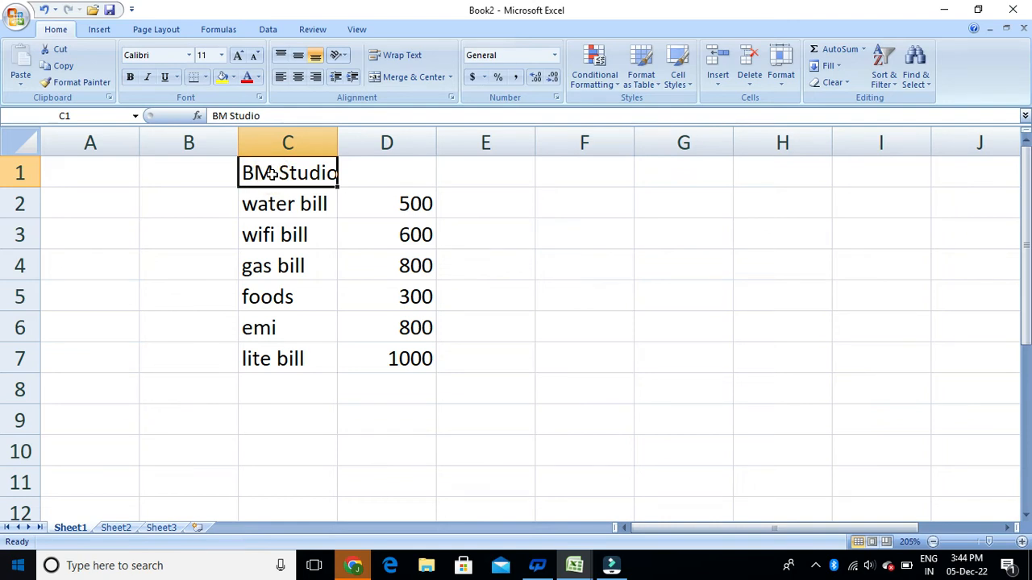
drag(272, 174, 362, 172)
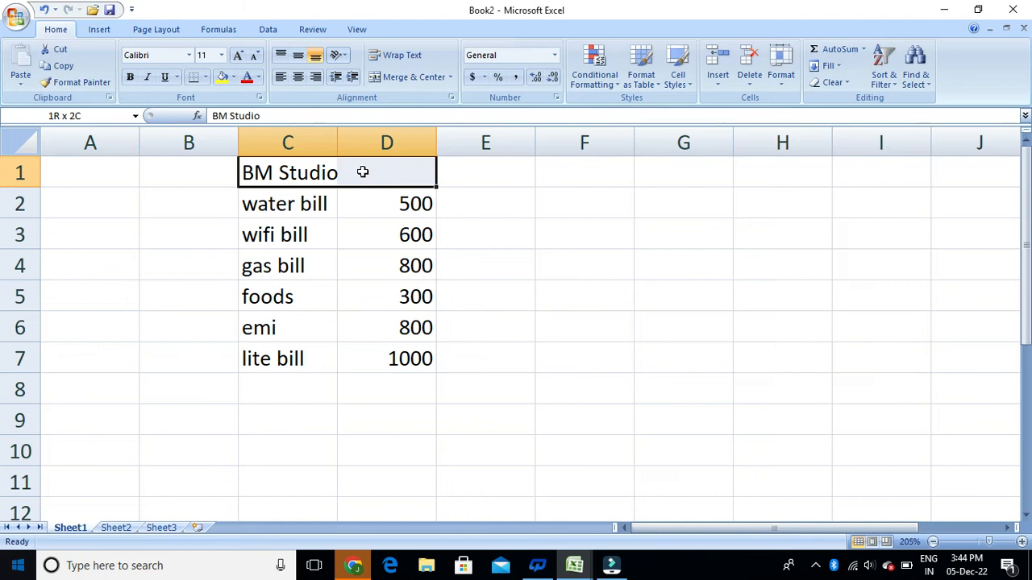
mouse_move(362, 172)
mouse_down()
mouse_move(319, 173)
mouse_move(352, 173)
mouse_up()
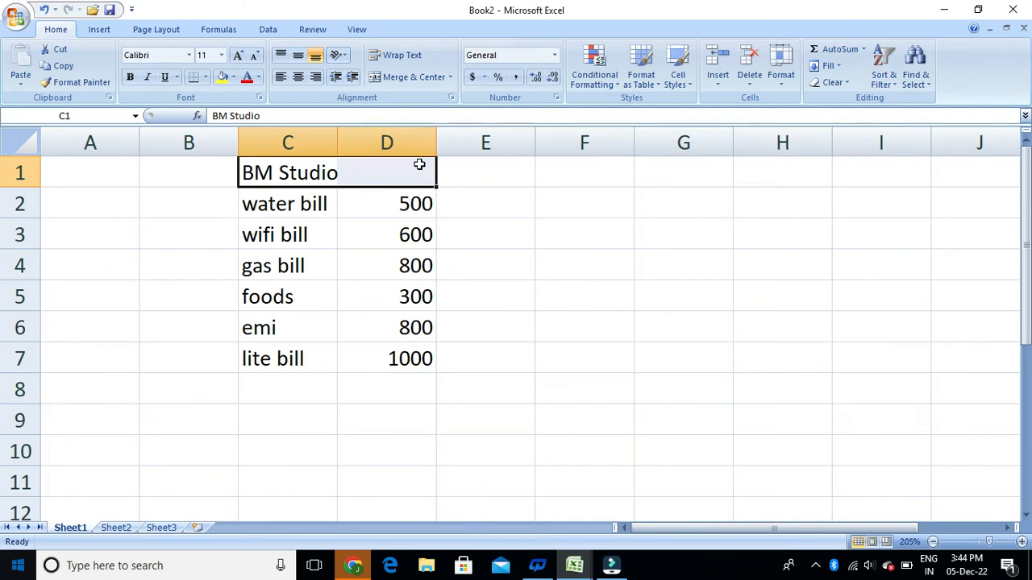
click(409, 79)
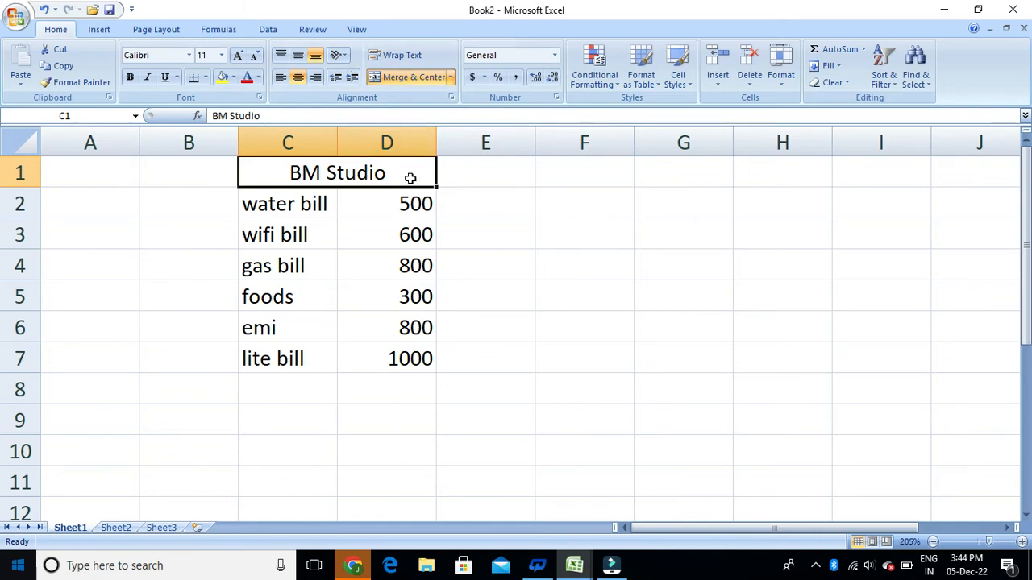
click(482, 226)
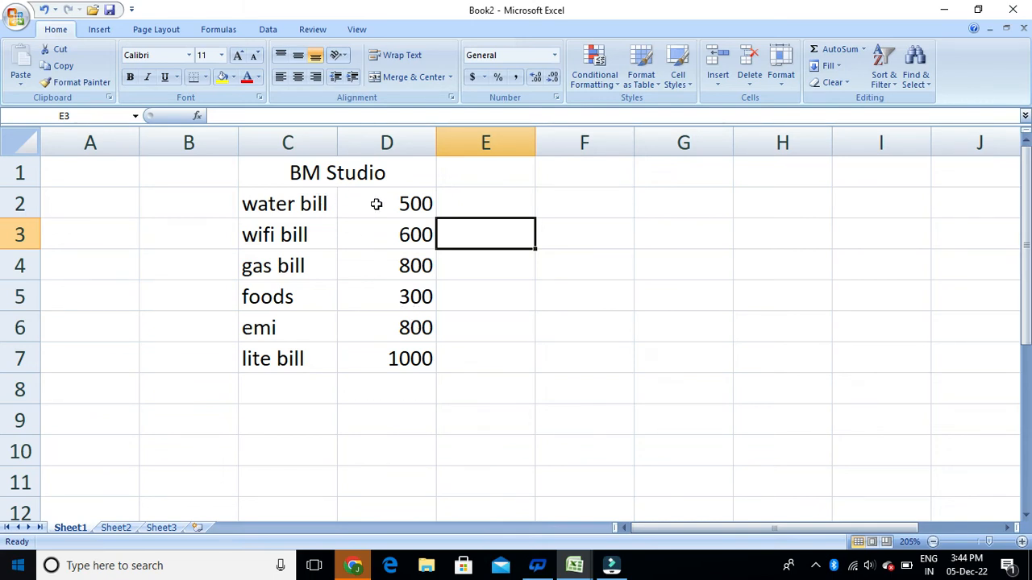
Make the merged "BM Studio" heading above the expense list bold
click(334, 169)
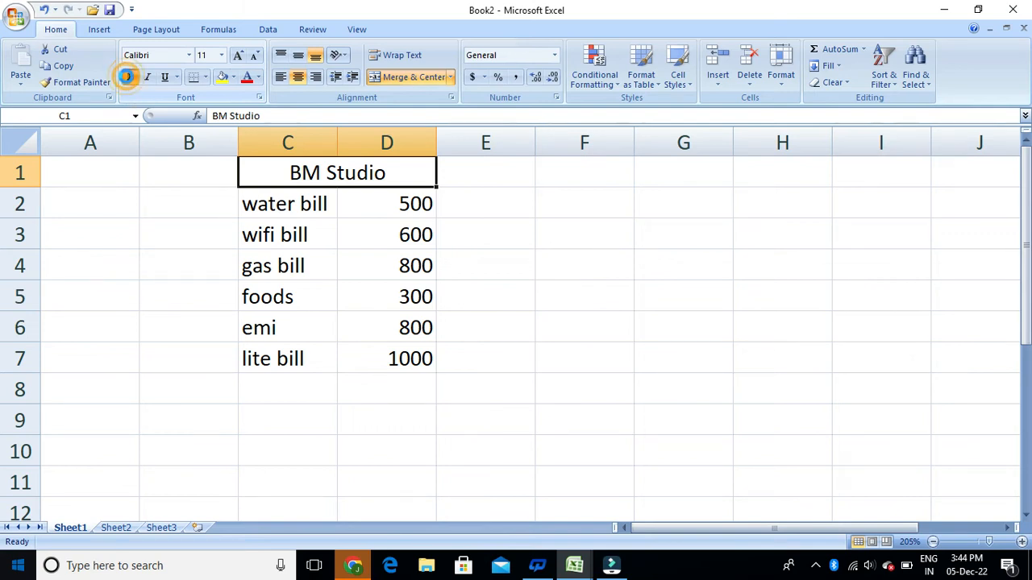
click(129, 77)
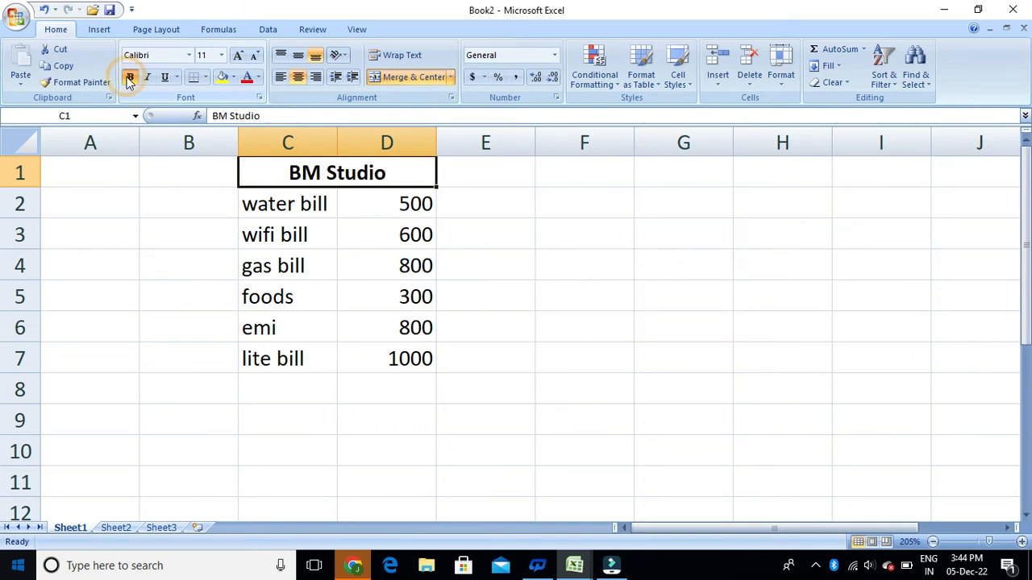
click(229, 228)
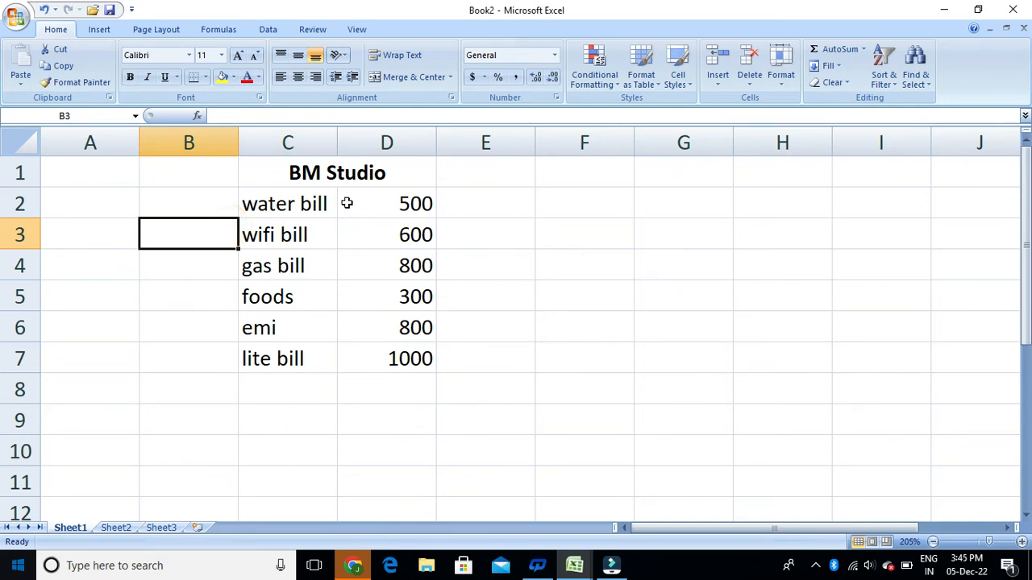
Fill the merged "BM Studio" heading cell with the standard yellow colour
click(340, 174)
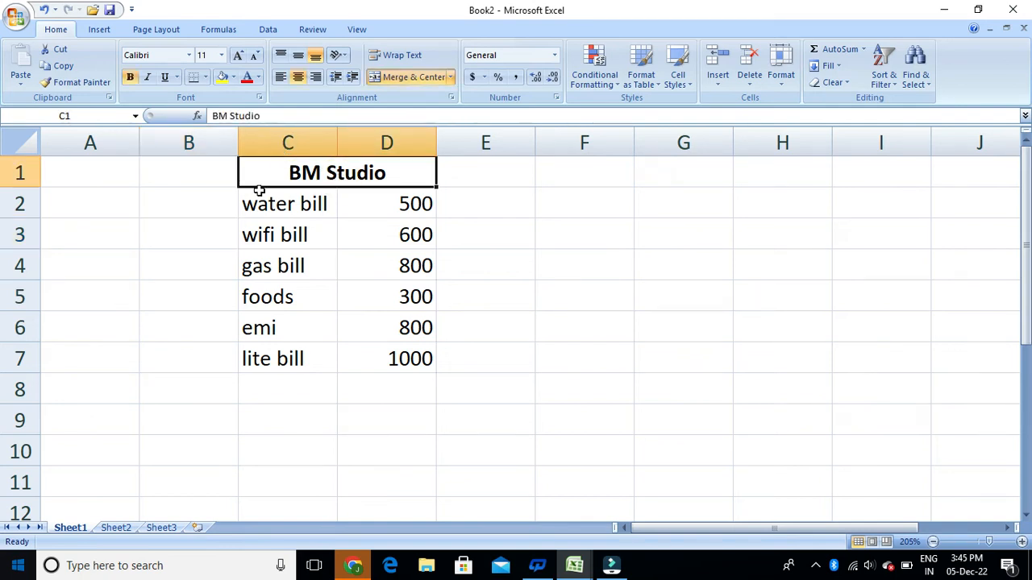
click(222, 79)
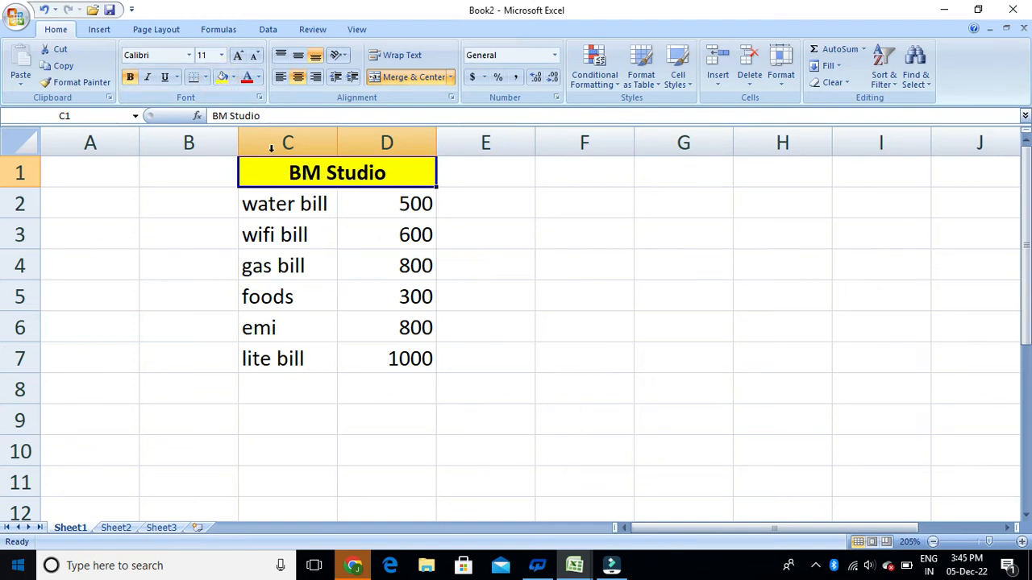
click(233, 79)
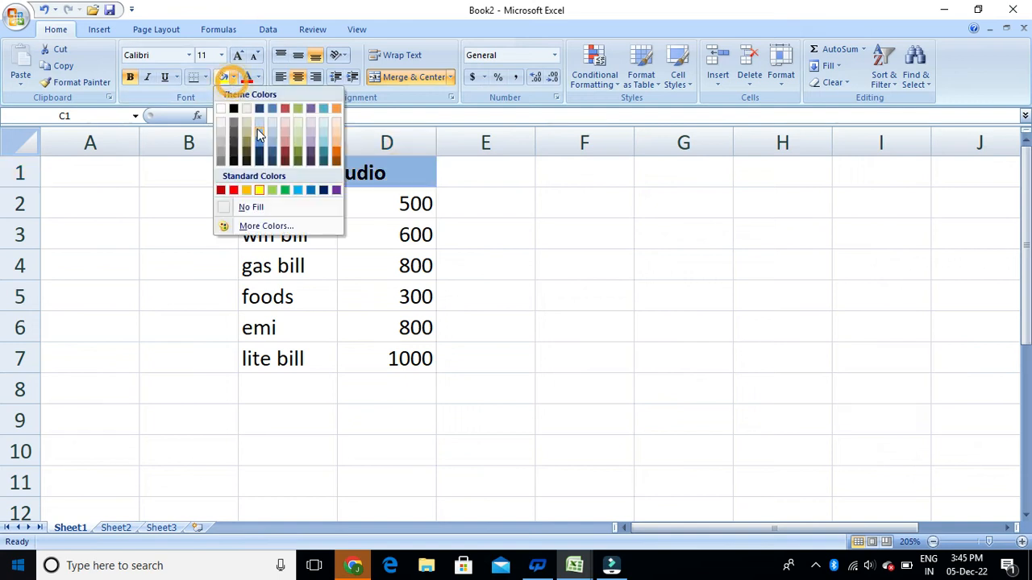
click(259, 189)
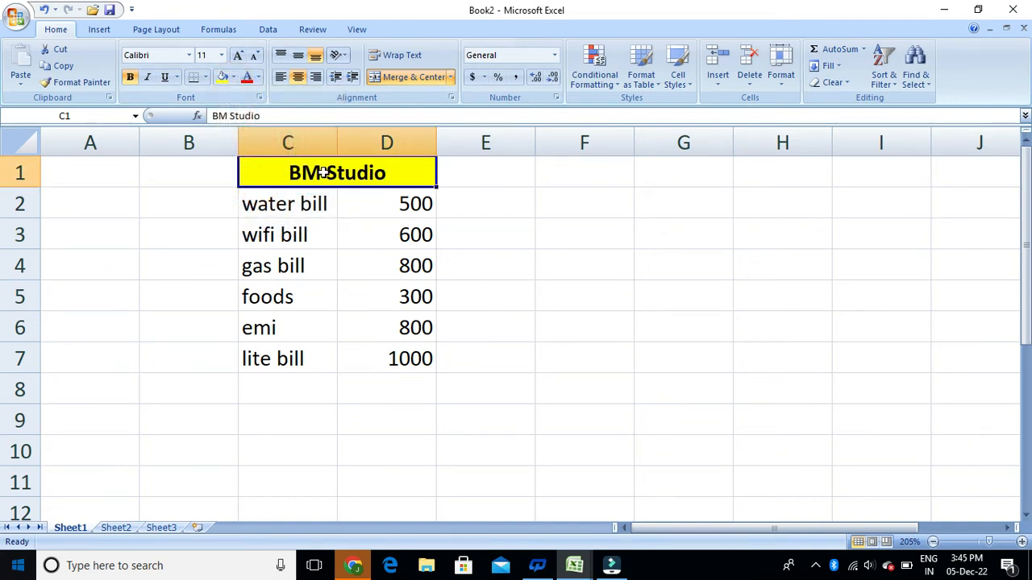
click(545, 264)
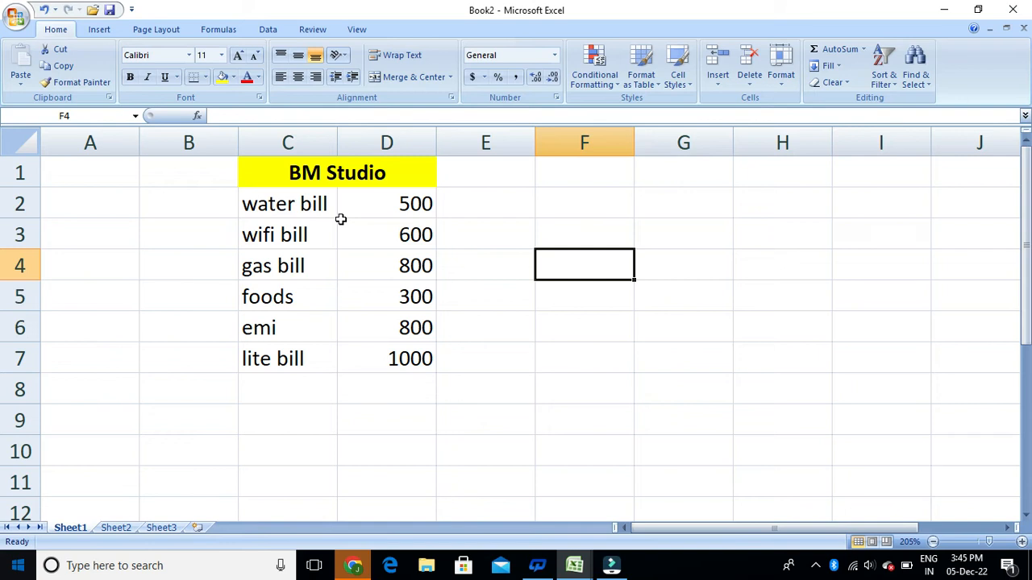
click(341, 168)
double_click(341, 168)
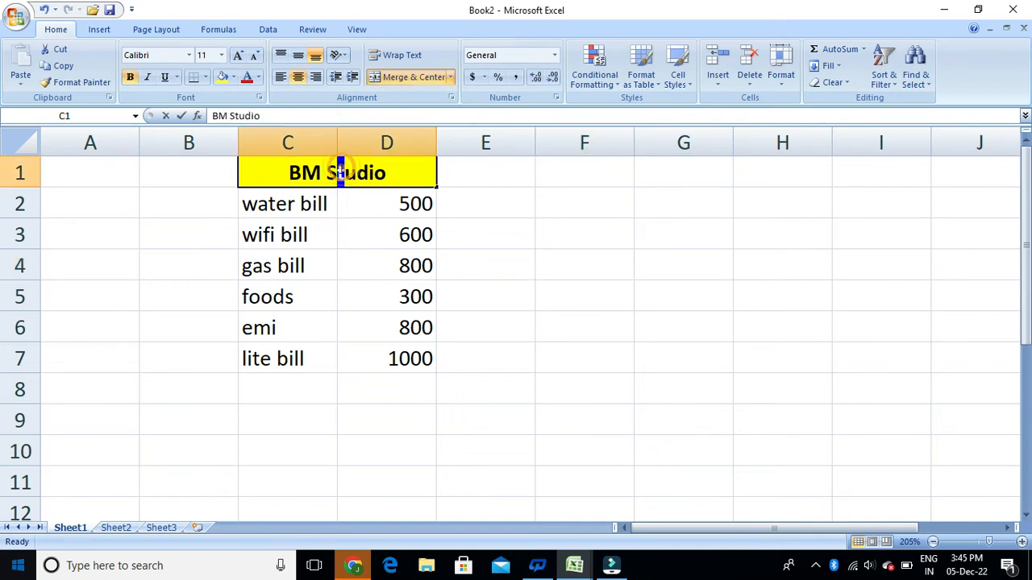
click(546, 211)
Apply All Borders to the heading and the expense list in C1:D7
drag(387, 169, 384, 347)
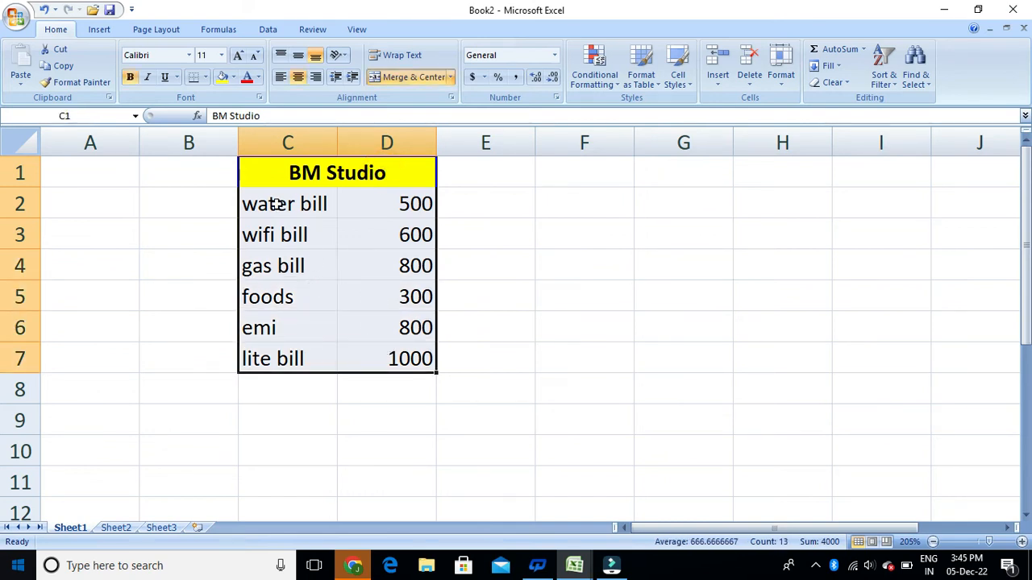
click(205, 78)
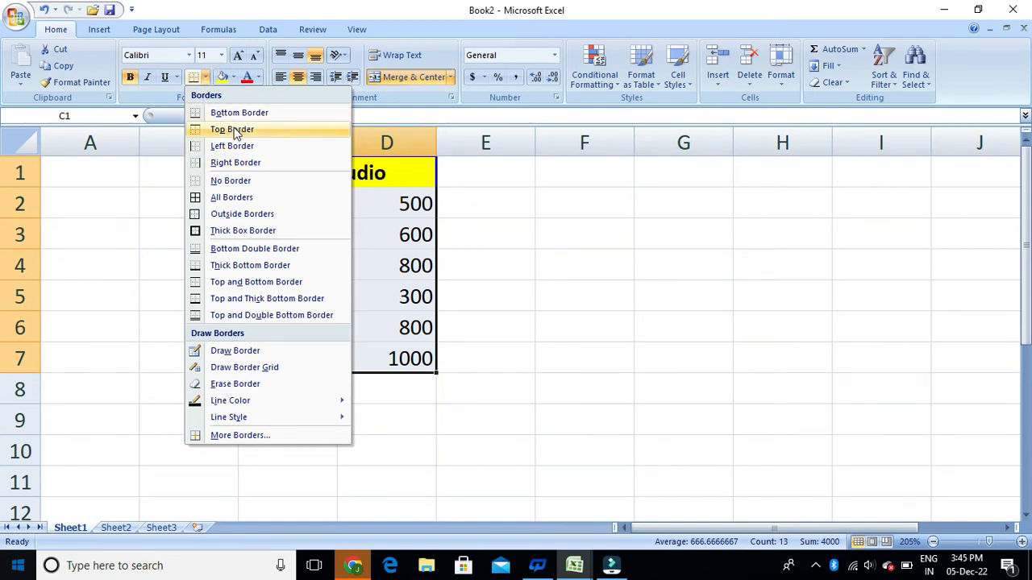
click(254, 201)
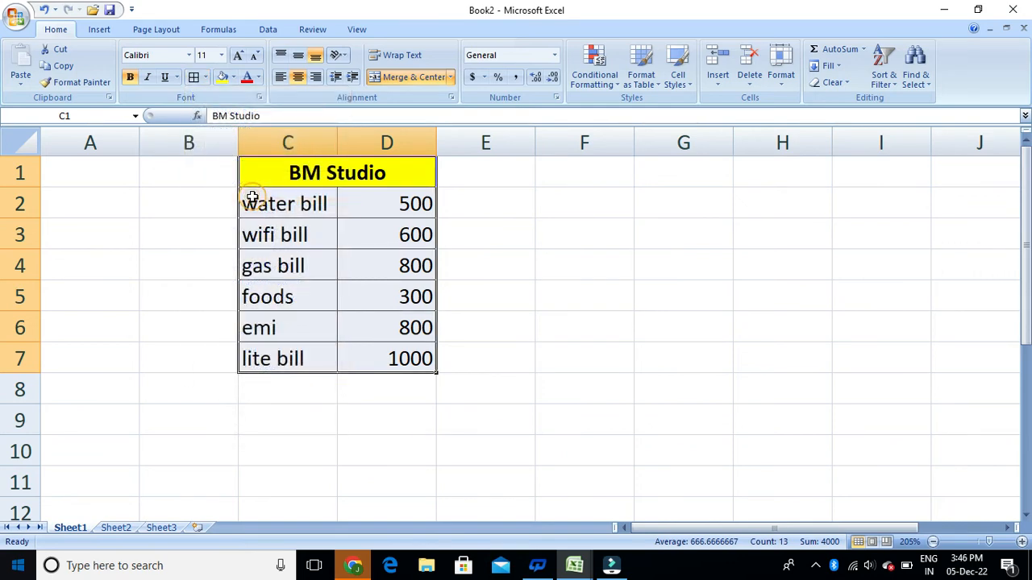
click(551, 307)
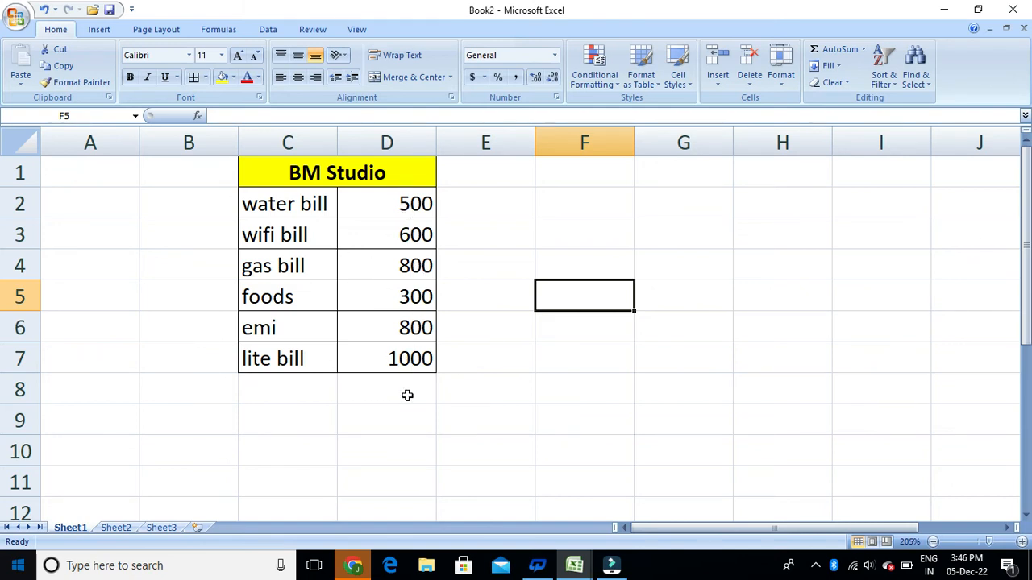
Enter the label "total" in cell C8 below the last expense
click(292, 390)
double_click(293, 391)
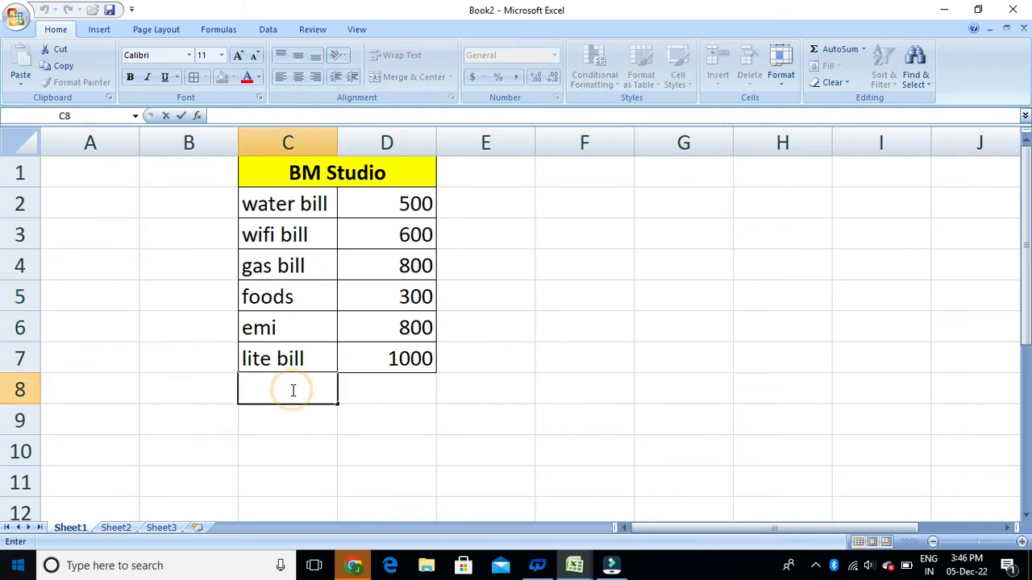
text(total)
click(355, 398)
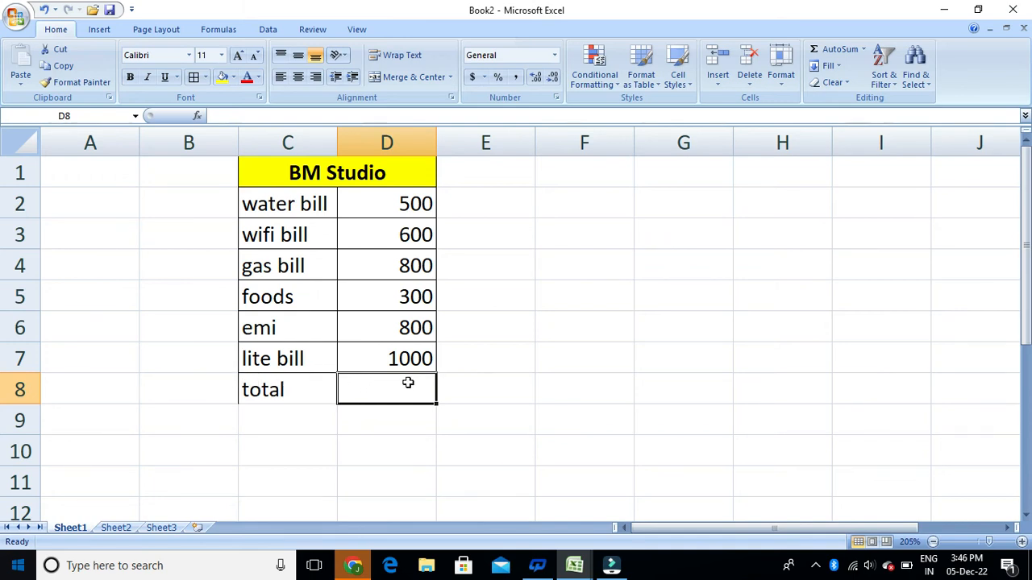
Apply the Top and Thick Bottom Border style to the heading and expense rows in C1:D7
drag(333, 171, 343, 361)
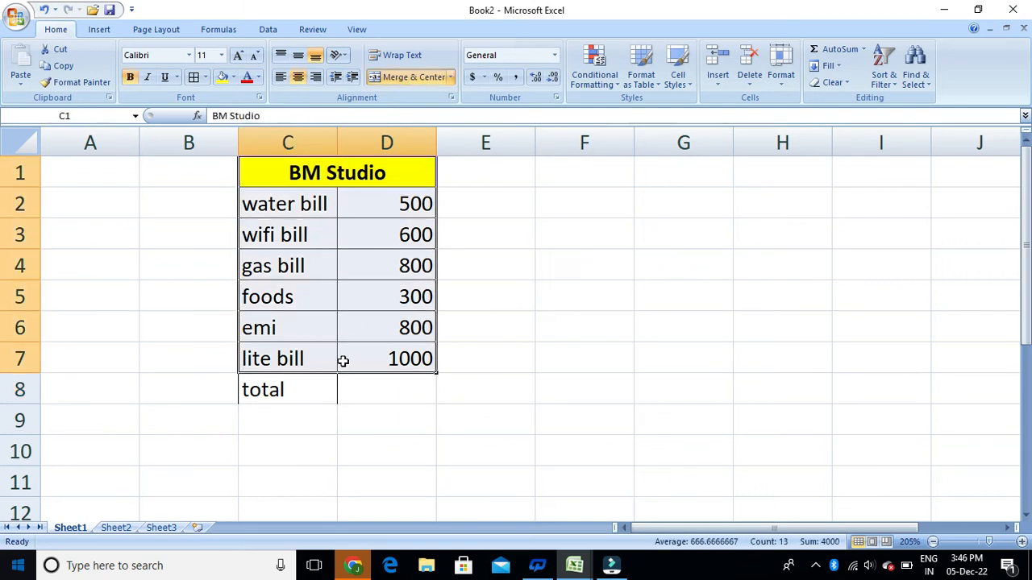
click(205, 77)
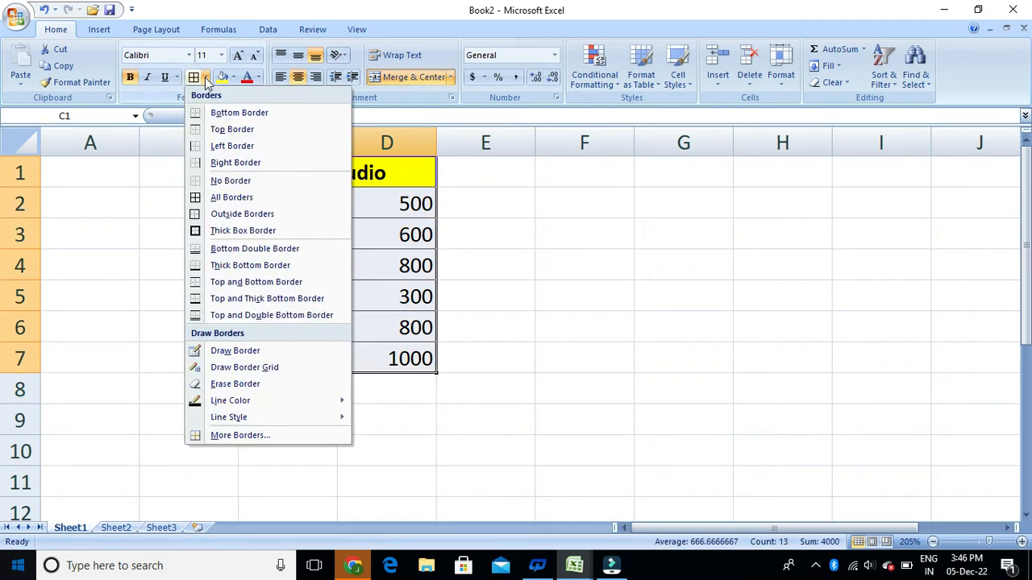
click(222, 297)
click(599, 436)
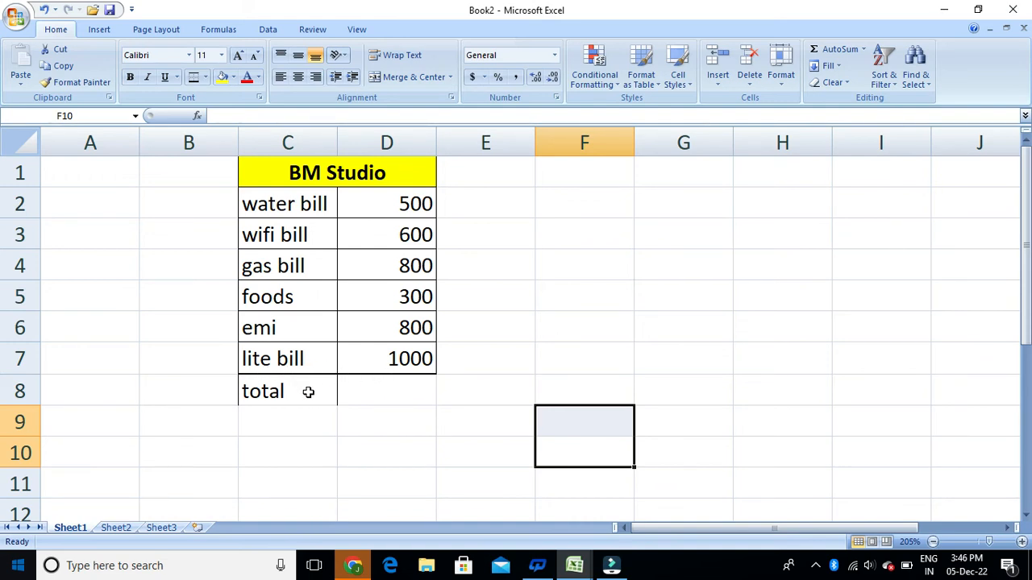
click(373, 393)
click(374, 393)
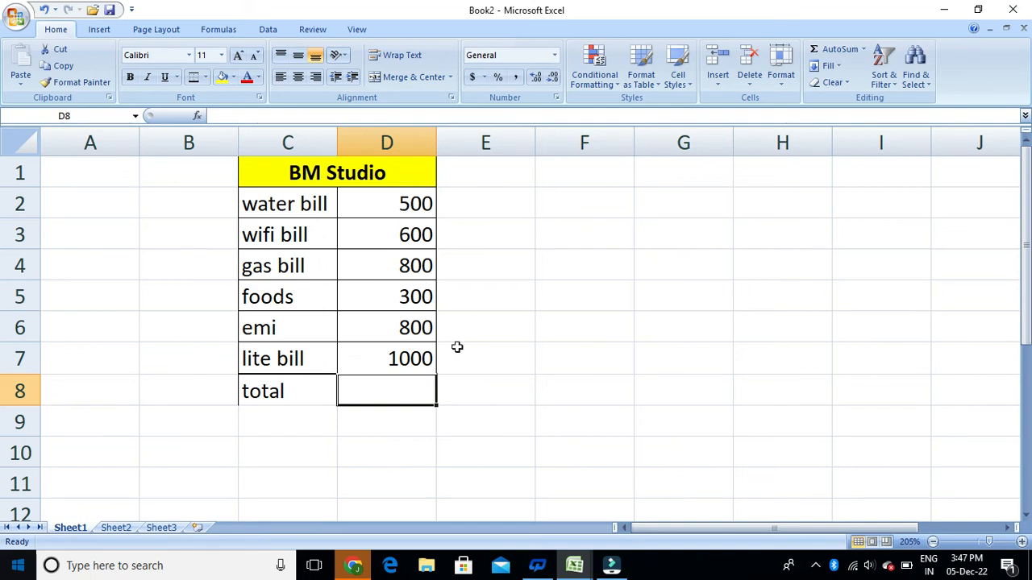
drag(413, 267, 412, 355)
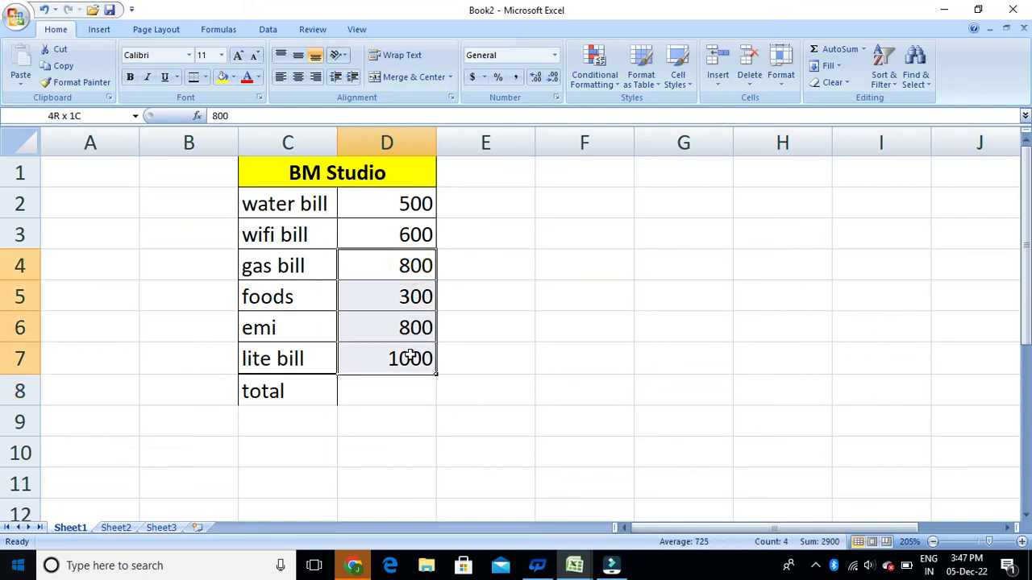
click(412, 265)
click(628, 350)
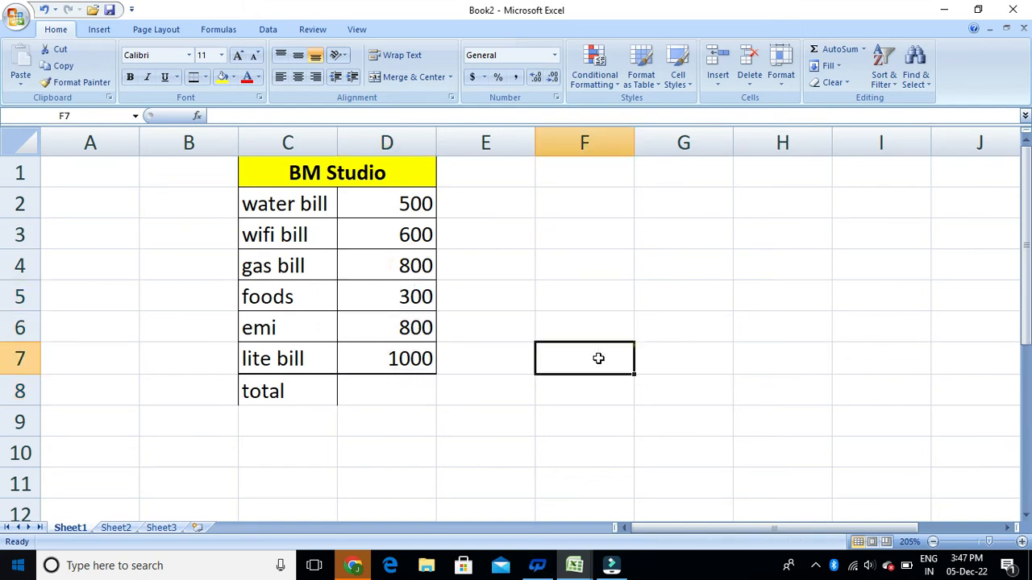
click(412, 203)
drag(412, 203, 406, 290)
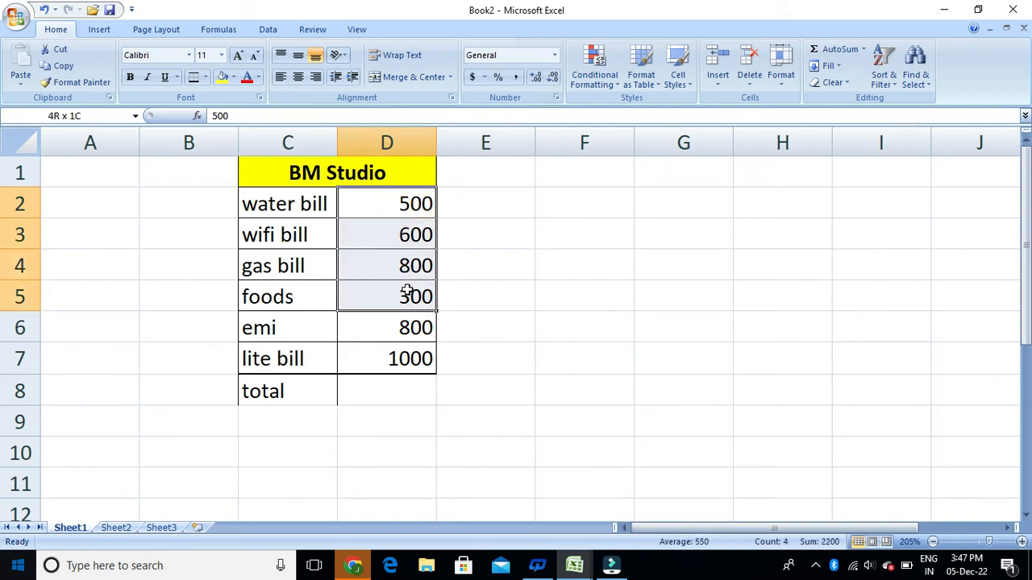
click(604, 259)
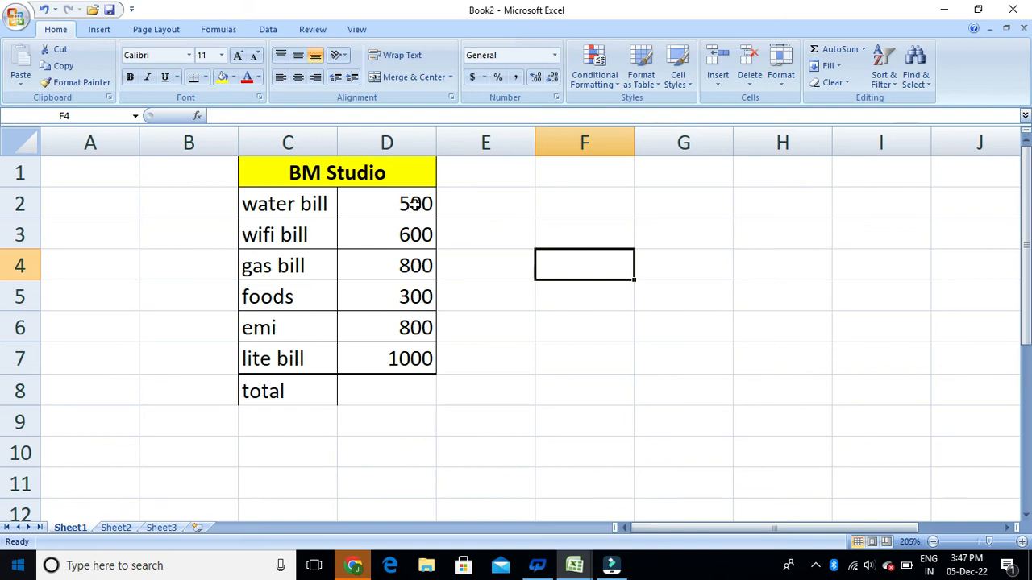
Total the expense amounts in D2:D7 with AutoSum, placing the sum in cell D8
drag(412, 204, 408, 348)
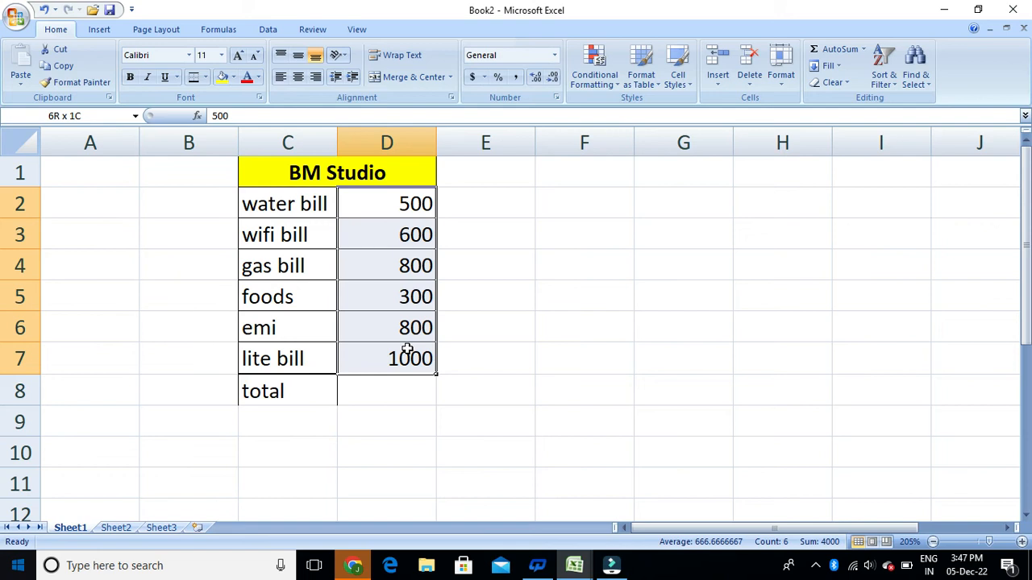
drag(406, 368, 387, 397)
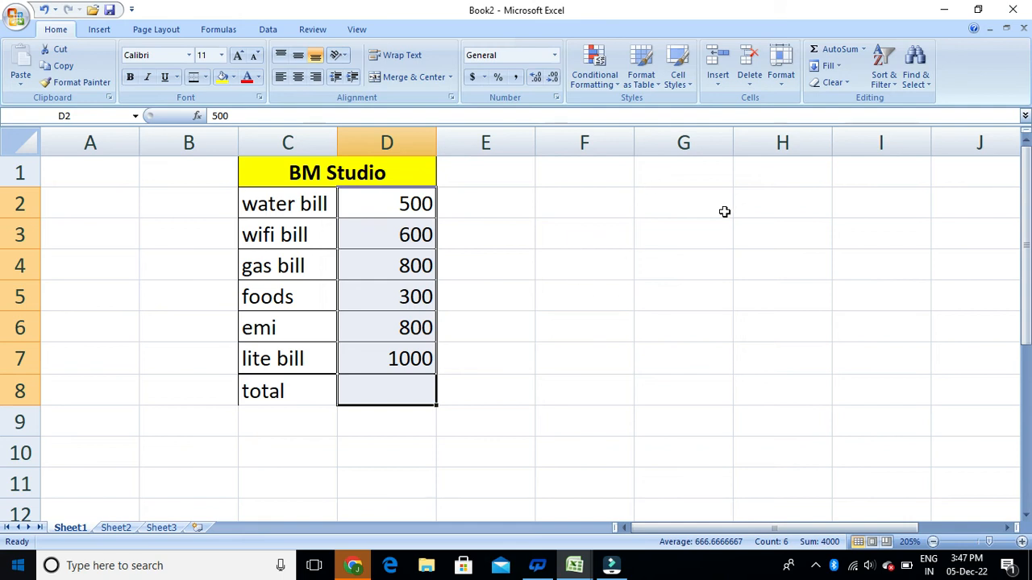
click(838, 50)
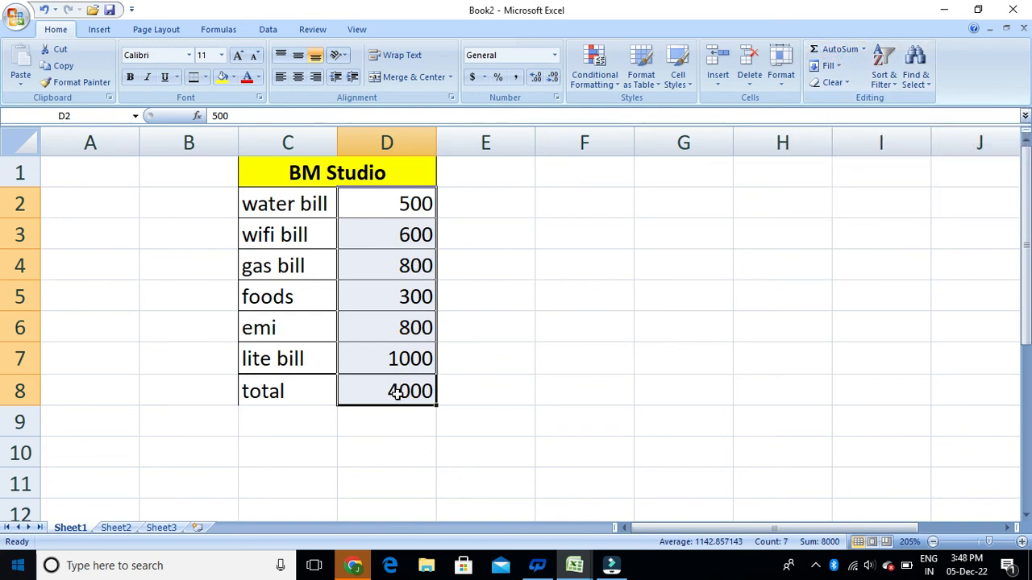
click(484, 465)
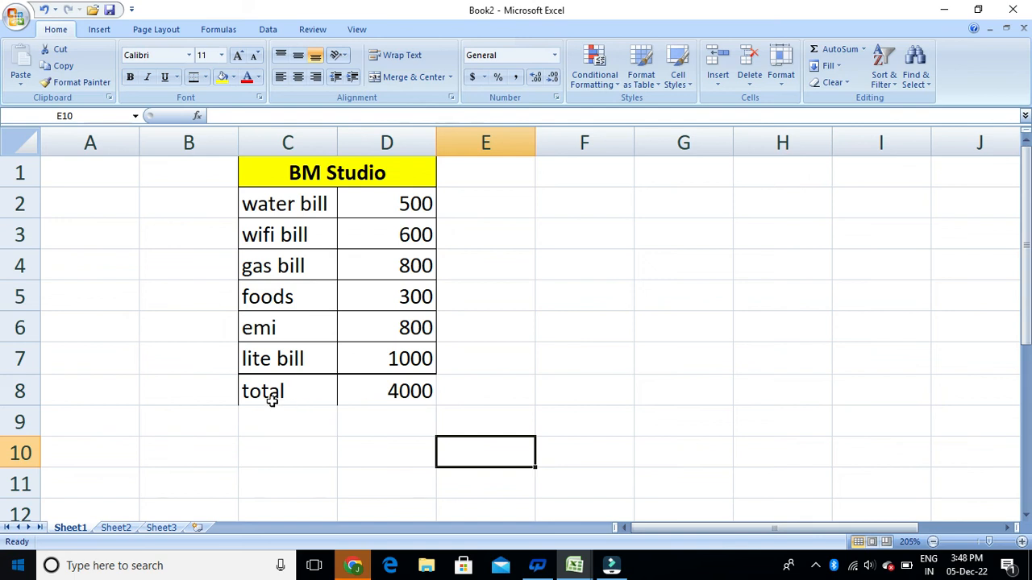
Apply the Top and Thick Bottom Border style to the total row in C8:D8
drag(274, 402, 380, 399)
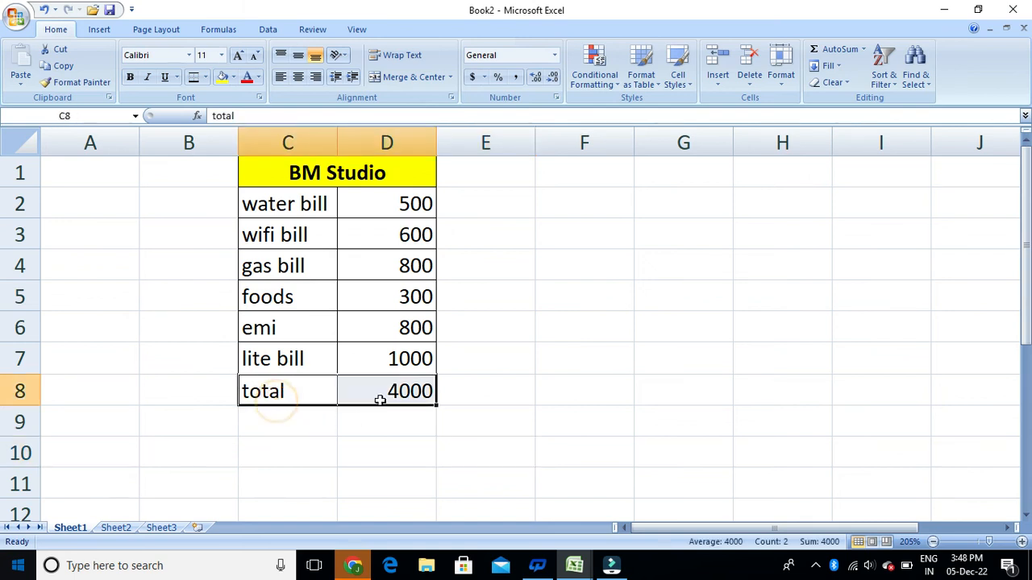
click(193, 79)
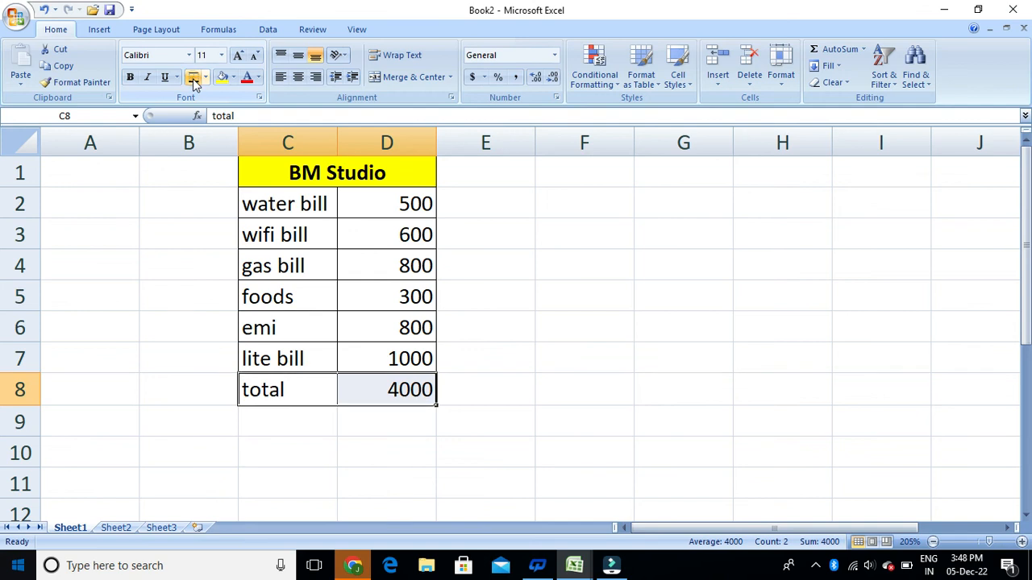
click(574, 387)
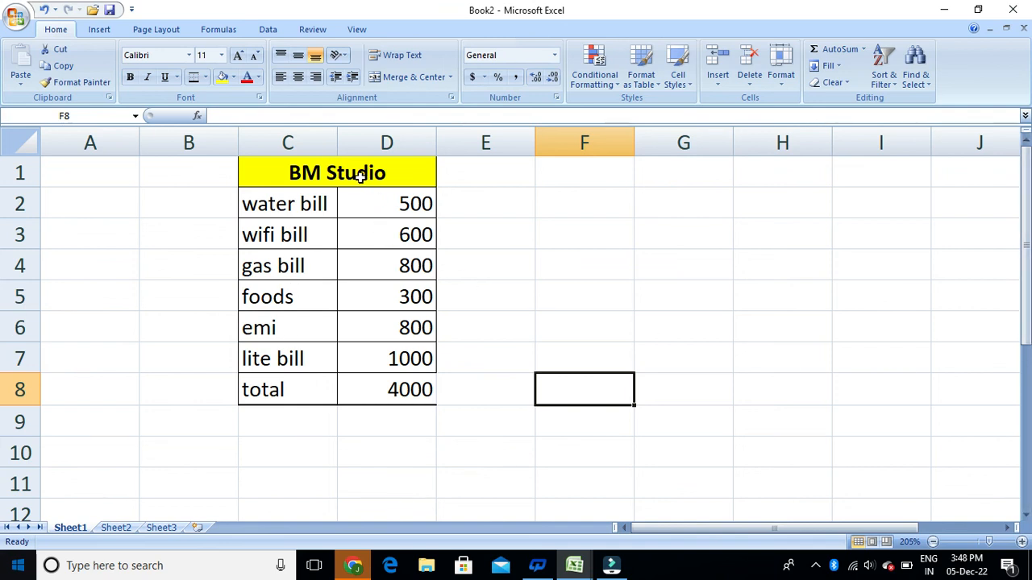
Copy the bordered expense table in C1:D8 and paste copies of it starting at cells F3 and I1
drag(362, 176, 337, 390)
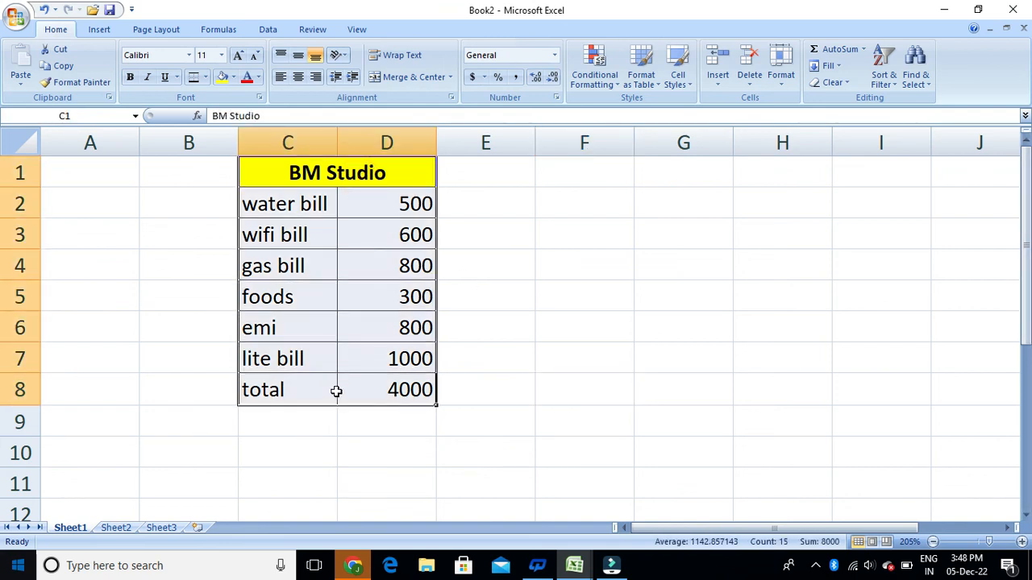
right_click(362, 261)
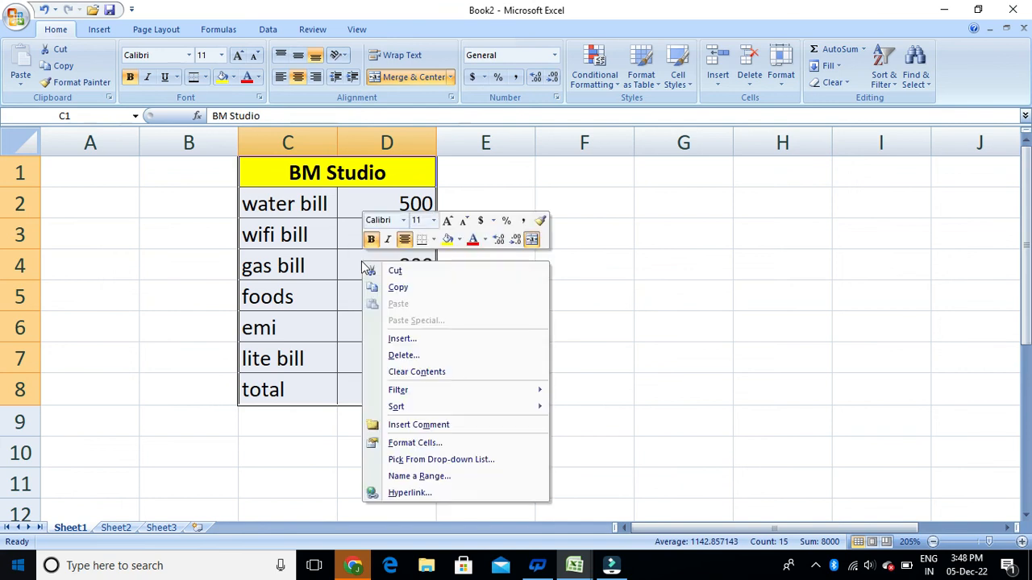
click(400, 289)
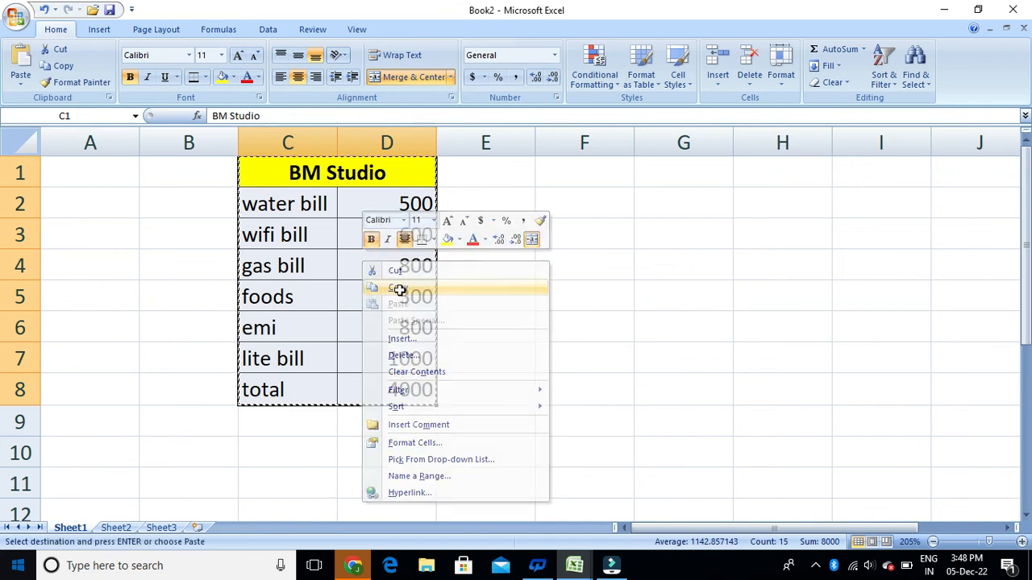
click(590, 222)
right_click(583, 232)
click(580, 230)
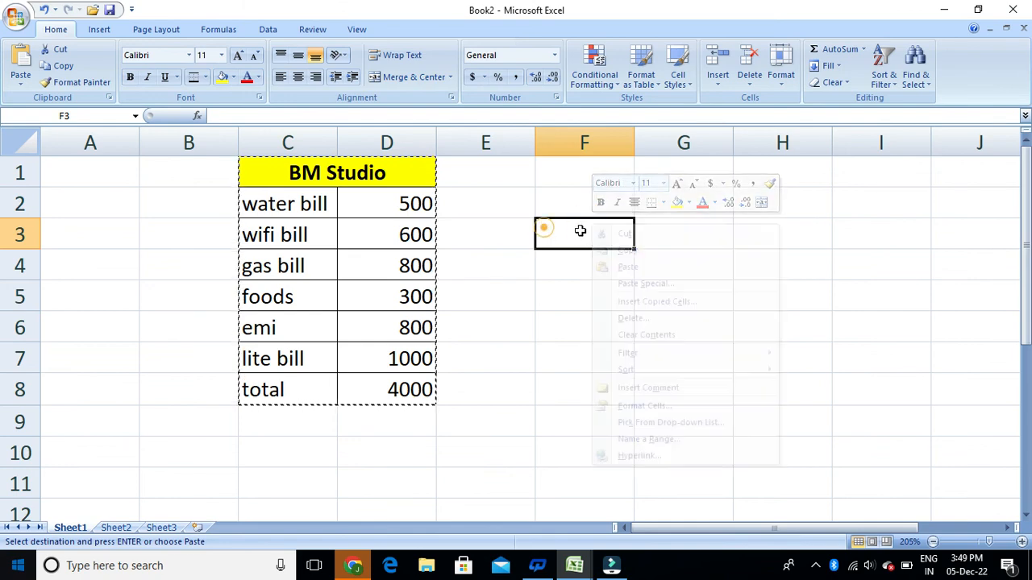
right_click(580, 230)
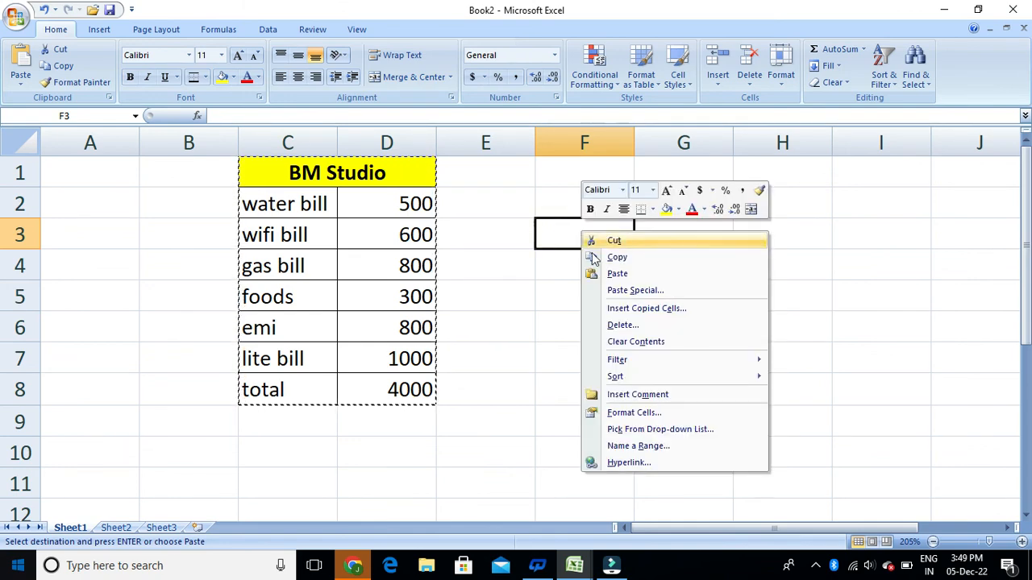
click(614, 274)
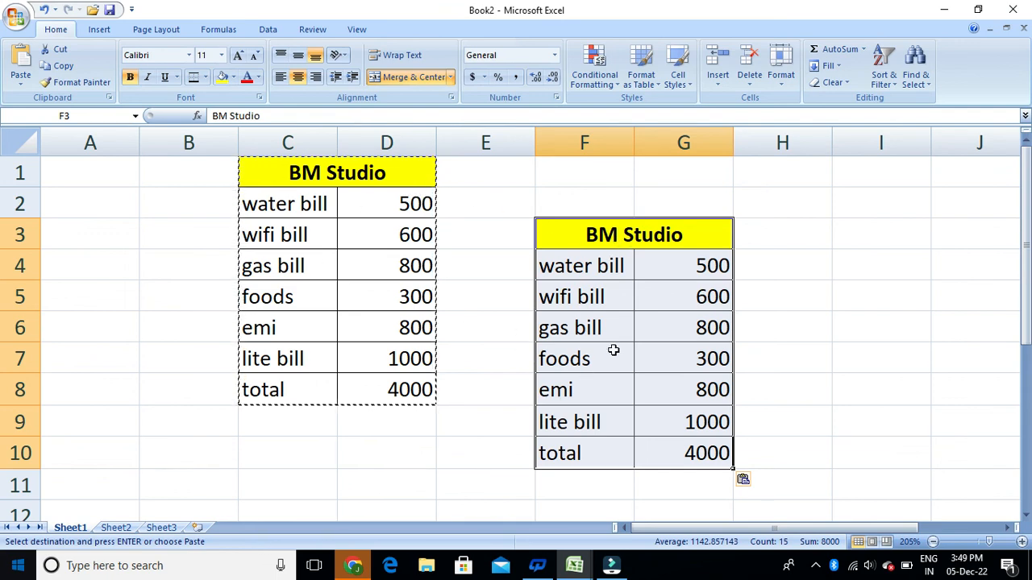
right_click(847, 170)
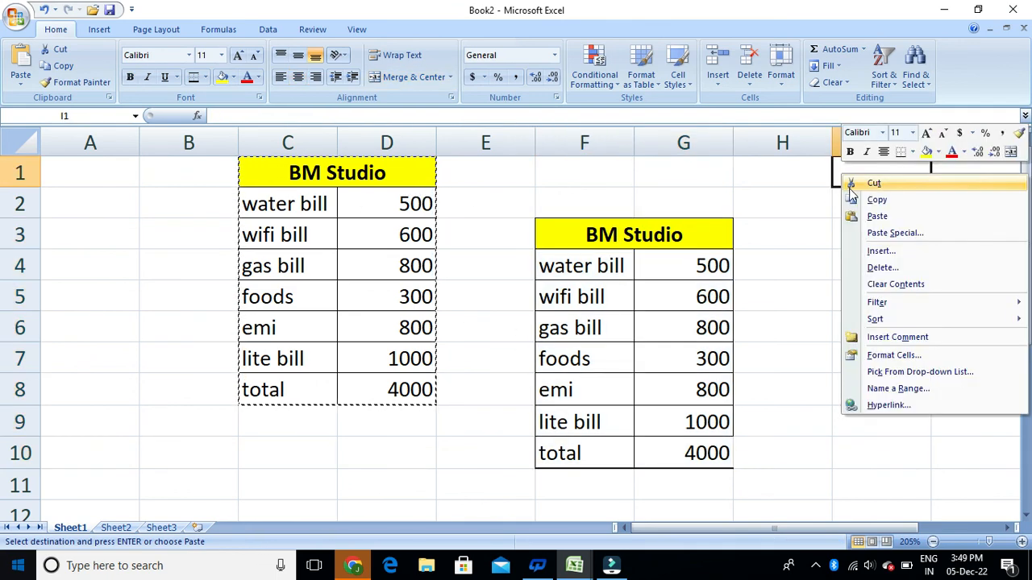
click(861, 216)
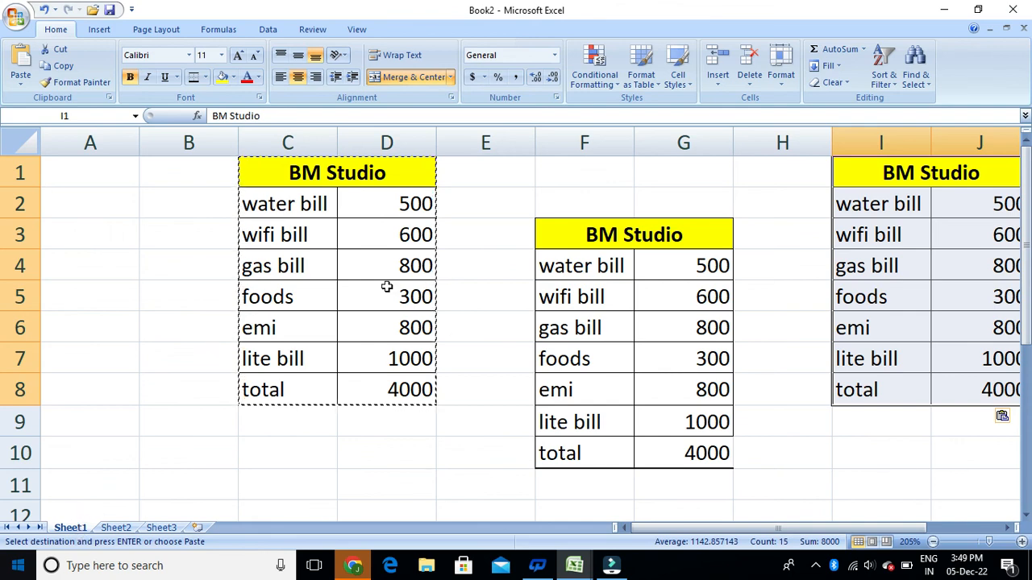
View Sheet2 and Sheet3, then add two new blank worksheets after Sheet3 and return to Sheet1
click(116, 528)
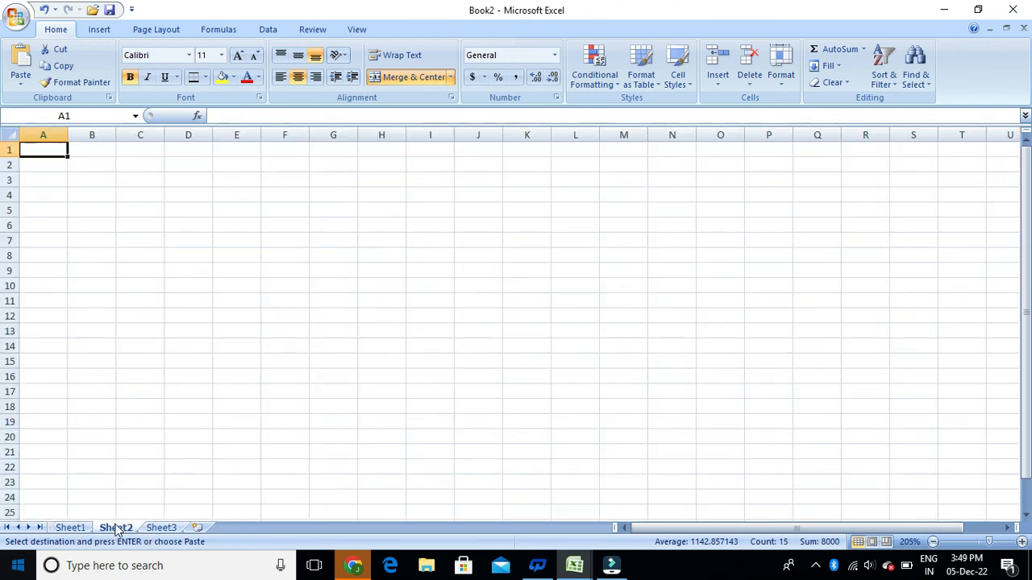
click(163, 529)
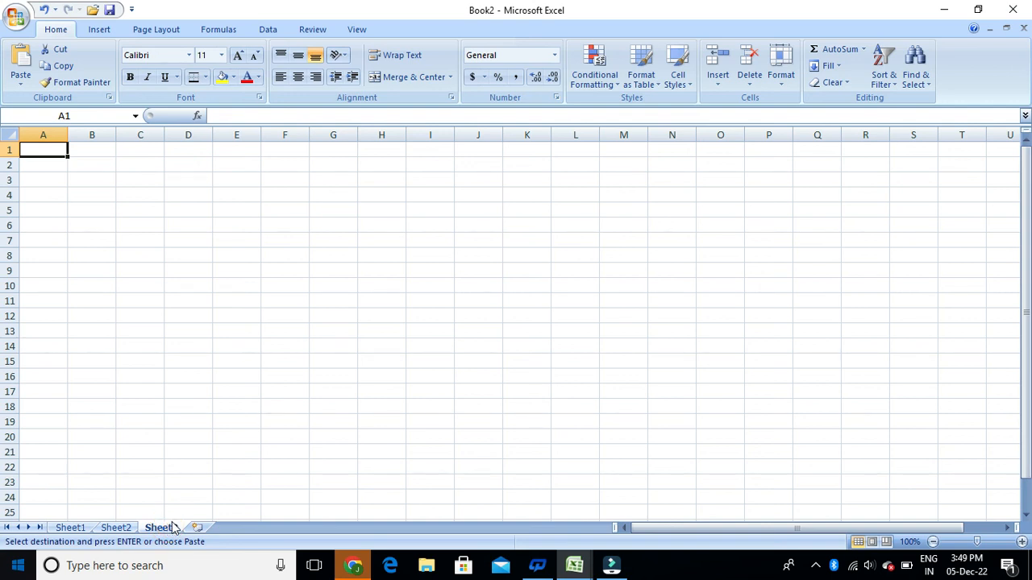
click(197, 528)
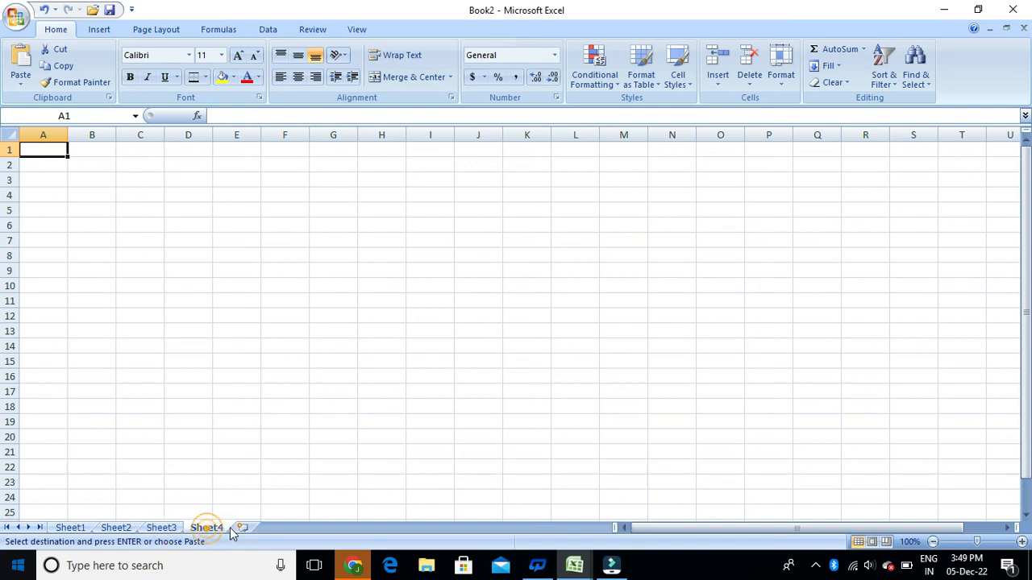
click(243, 528)
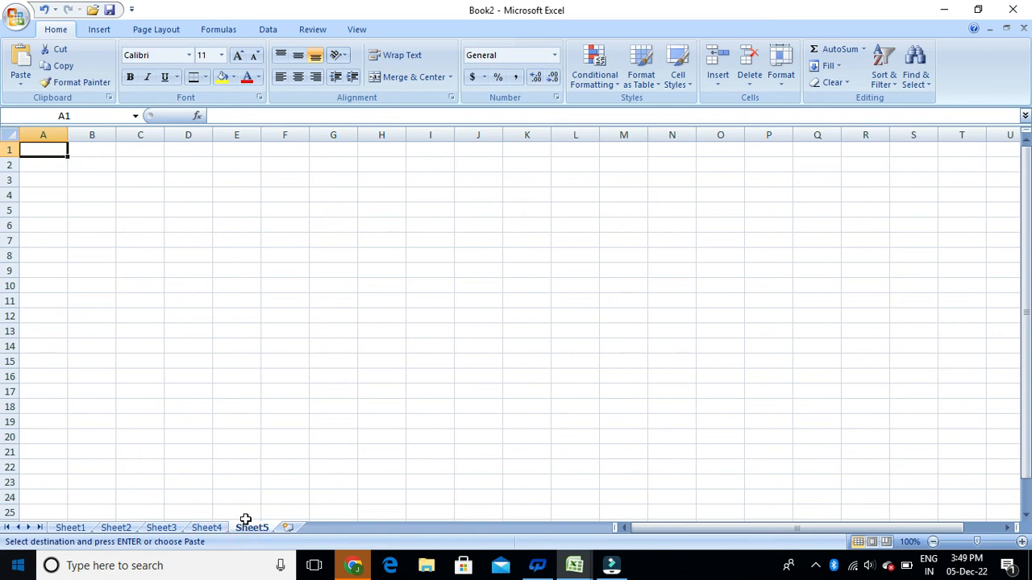
click(70, 528)
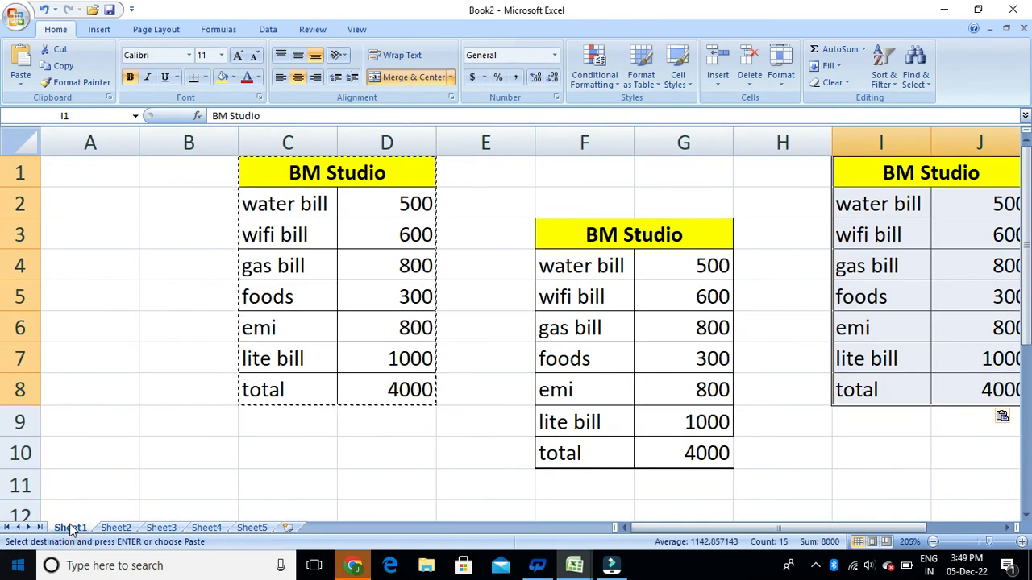